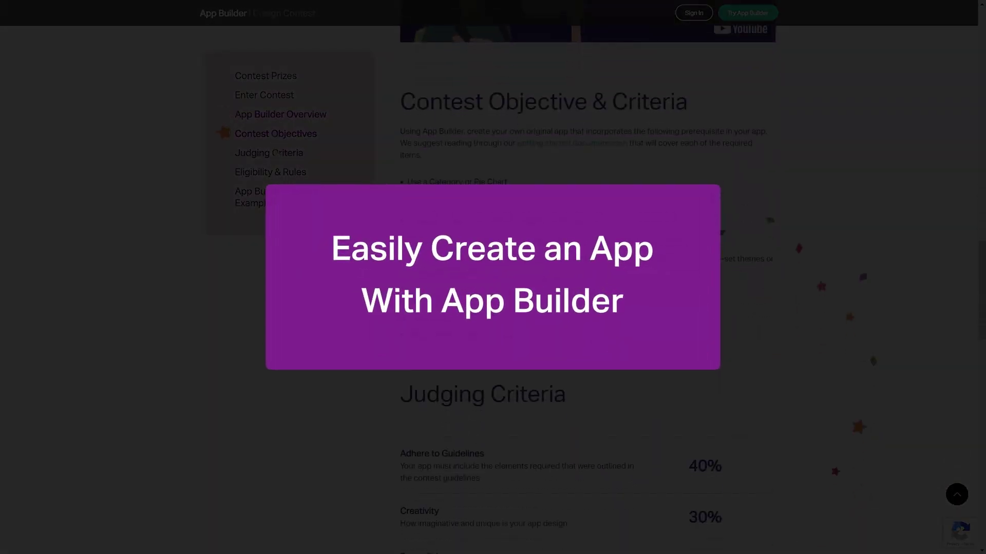
- Visit Judging Criteria, then return to Contest Prizes showing the $2,000, $750 and $250 awards
click(275, 153)
scroll(267, 154, down, 5)
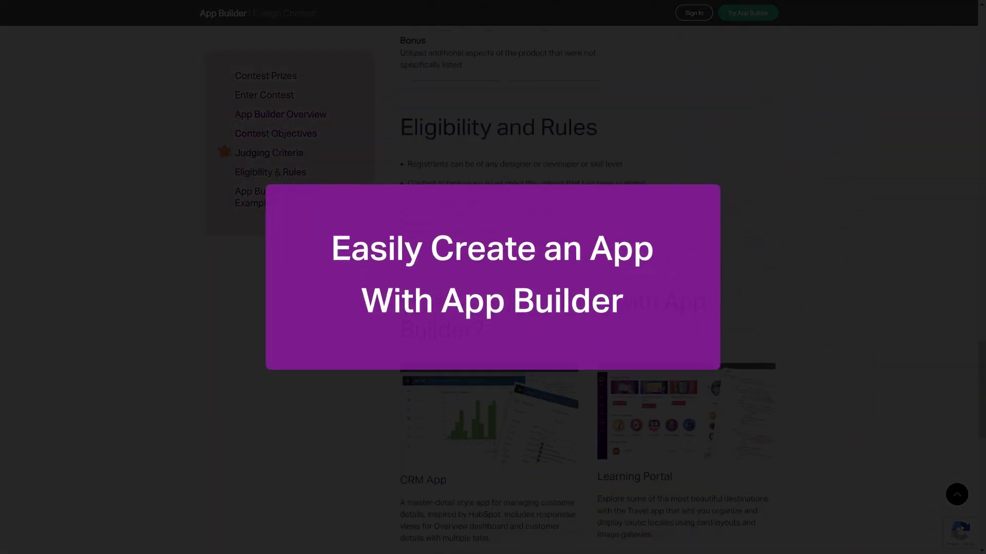
click(268, 77)
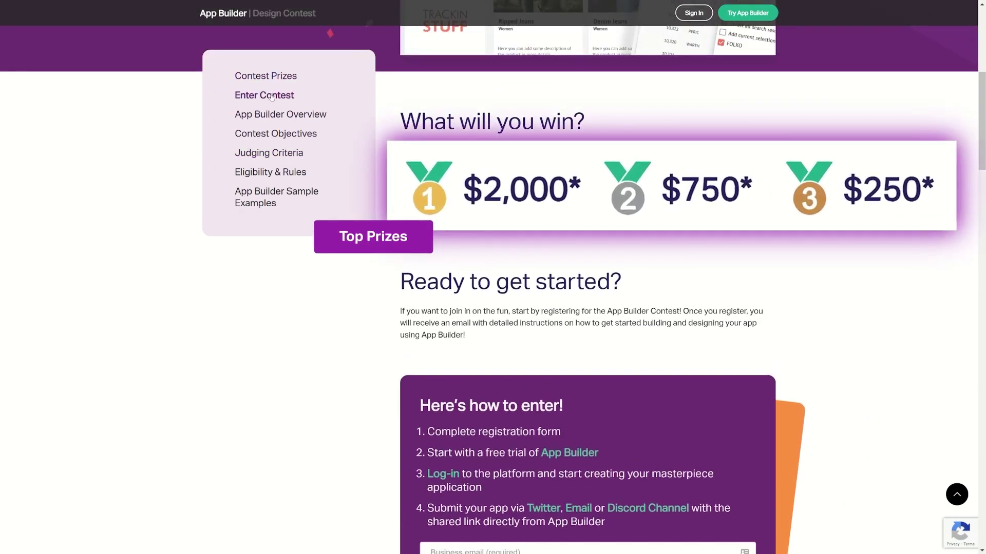
- Register for the contest with a business e-mail, first and last name, and terms consent
click(272, 97)
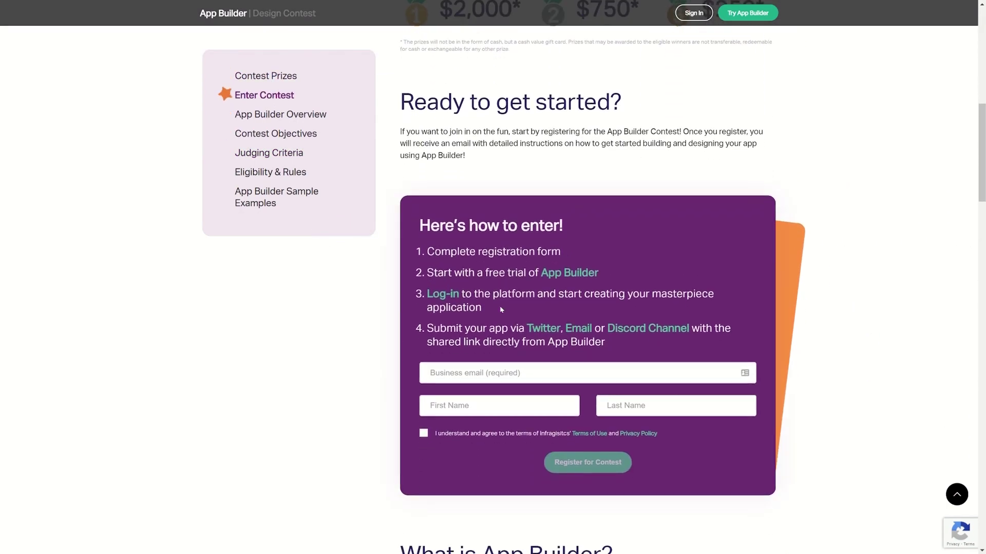
click(525, 371)
click(476, 413)
text(Sand)
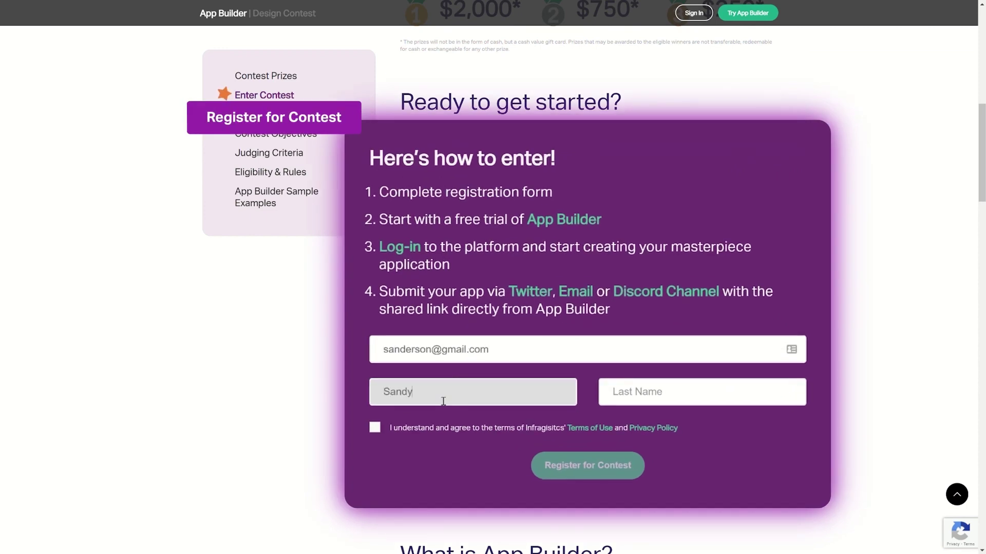
text(y)
key(Tab)
click(459, 437)
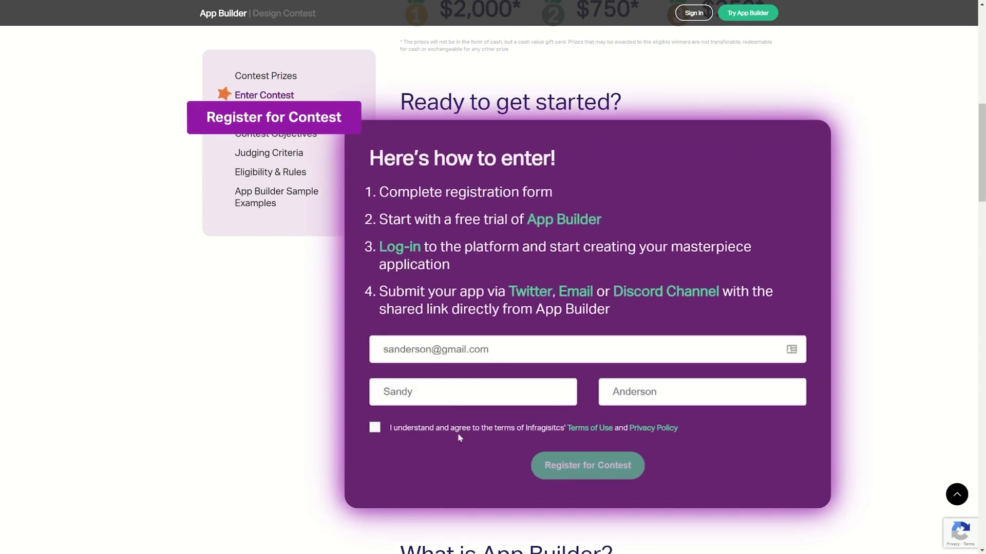
click(563, 433)
click(588, 465)
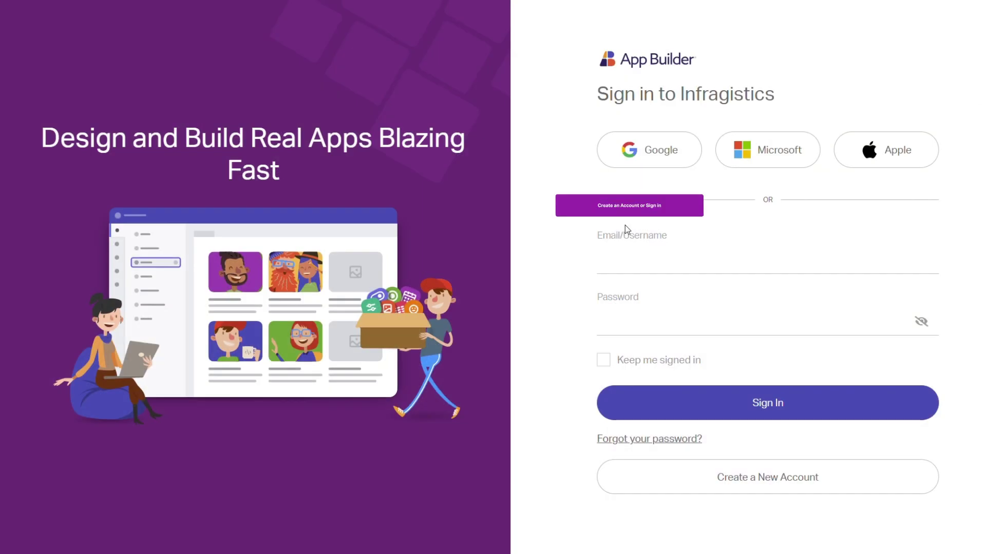
- Sign in to the App Builder trial with the e-mail and password, staying signed in
click(636, 260)
click(637, 315)
text(••••••••••••)
click(606, 361)
click(695, 403)
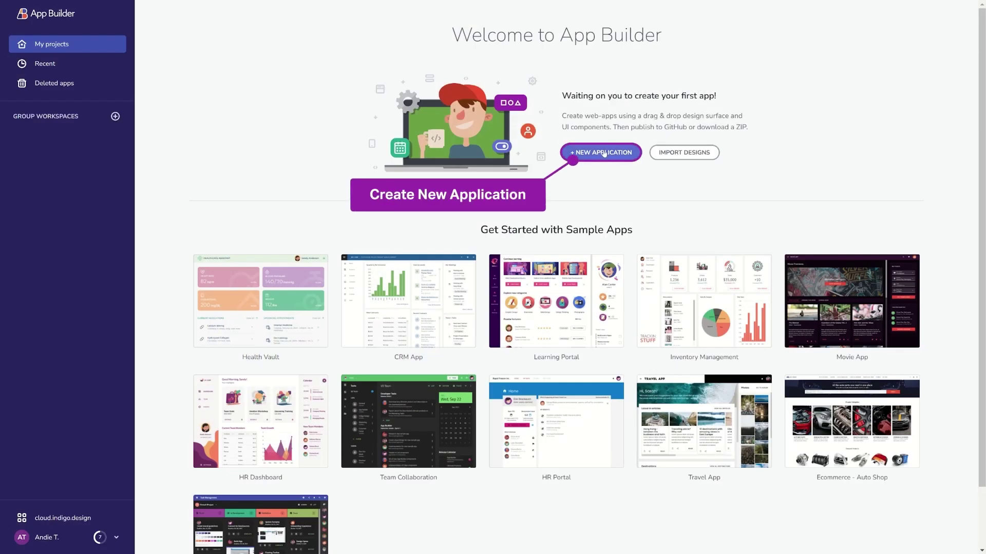
- Create a new application from the Blank template
click(605, 153)
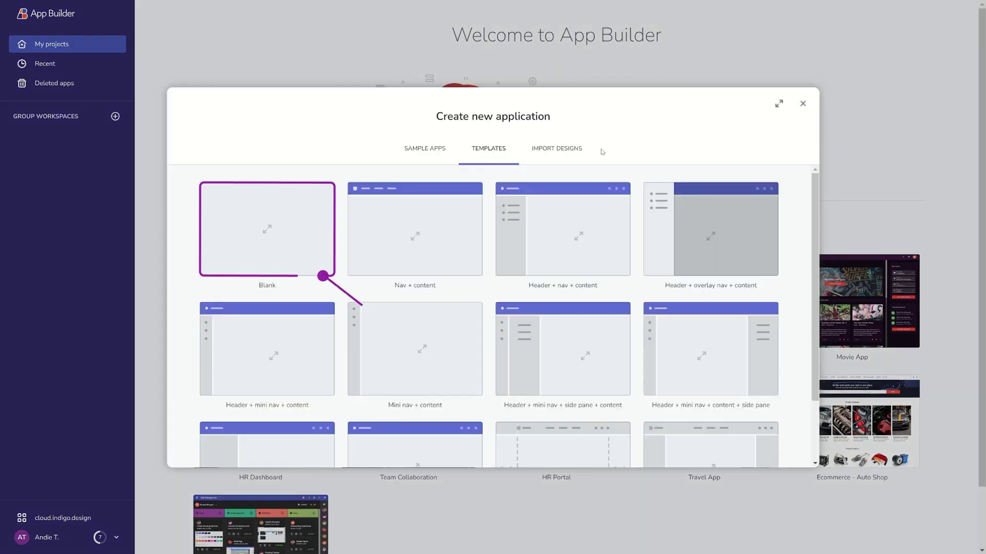
mouse_move(275, 216)
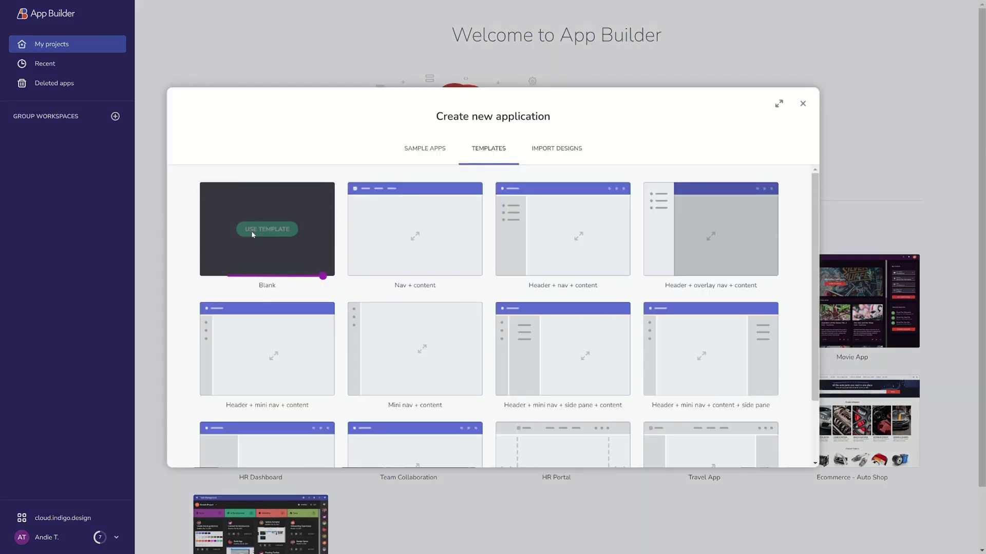
click(252, 233)
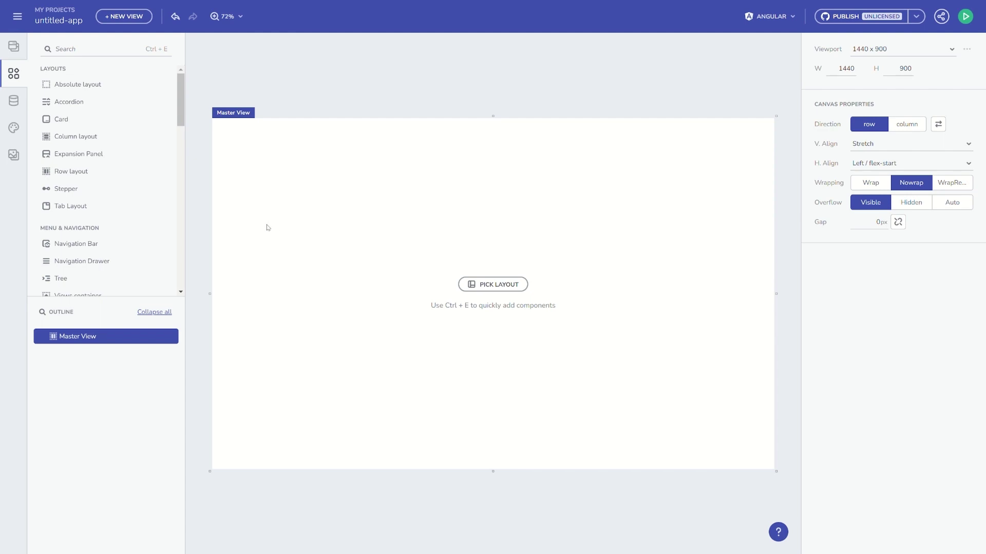
- Tour the Views, Components, Data, Themes and Assets panels, ending on the Views list
click(16, 76)
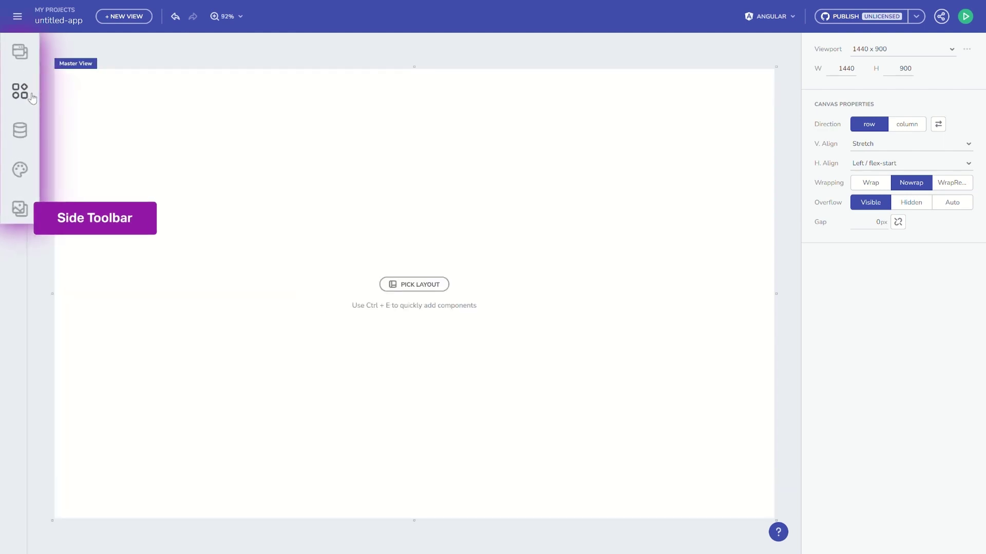
click(20, 92)
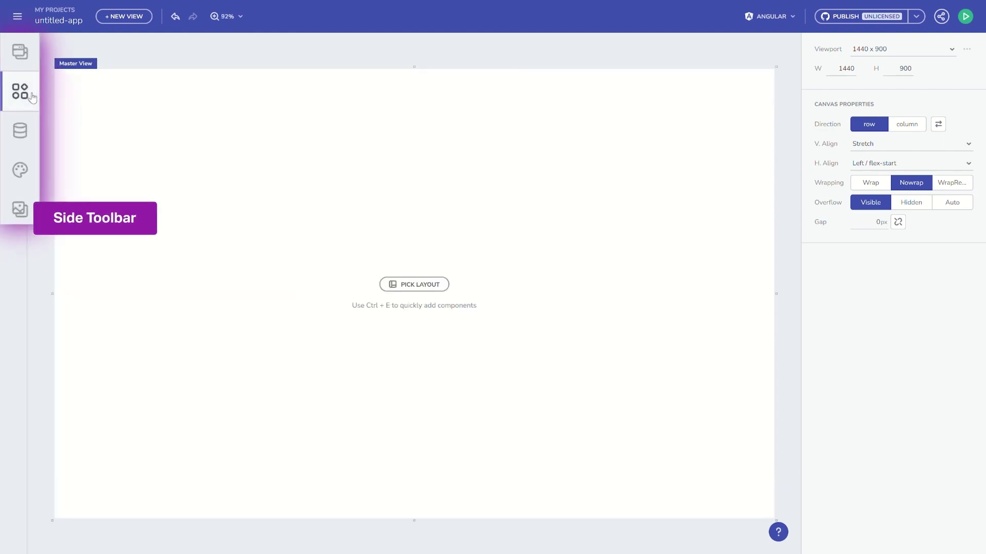
click(15, 50)
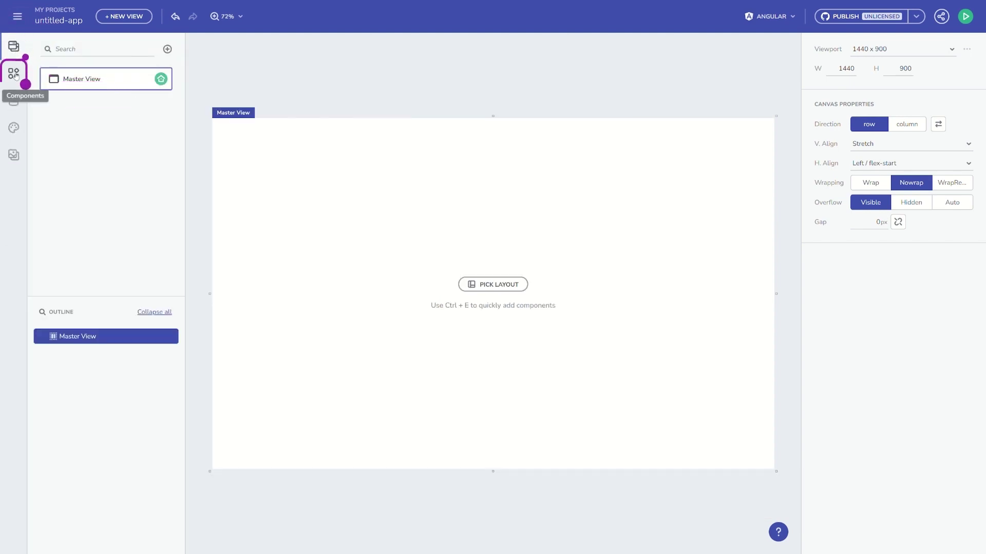
click(14, 74)
click(17, 102)
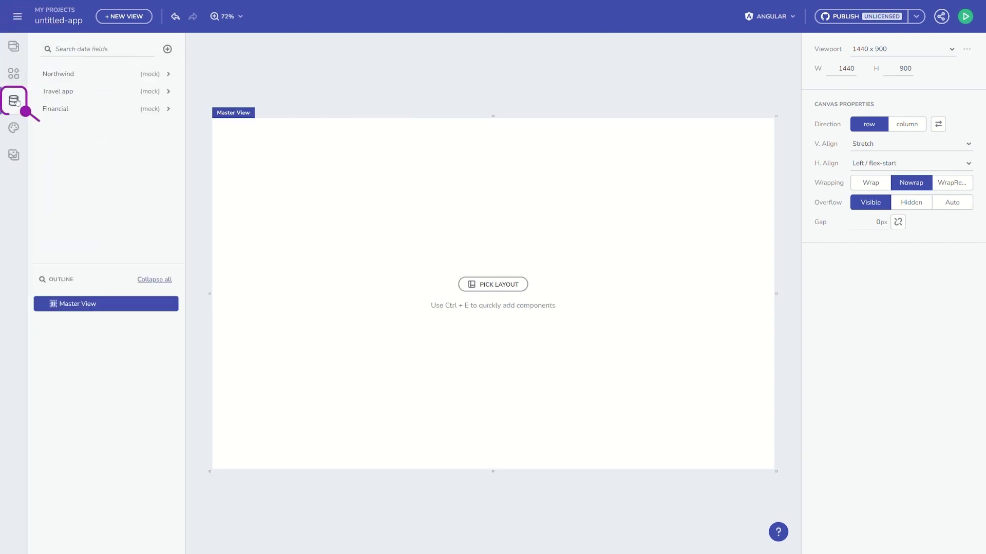
click(15, 127)
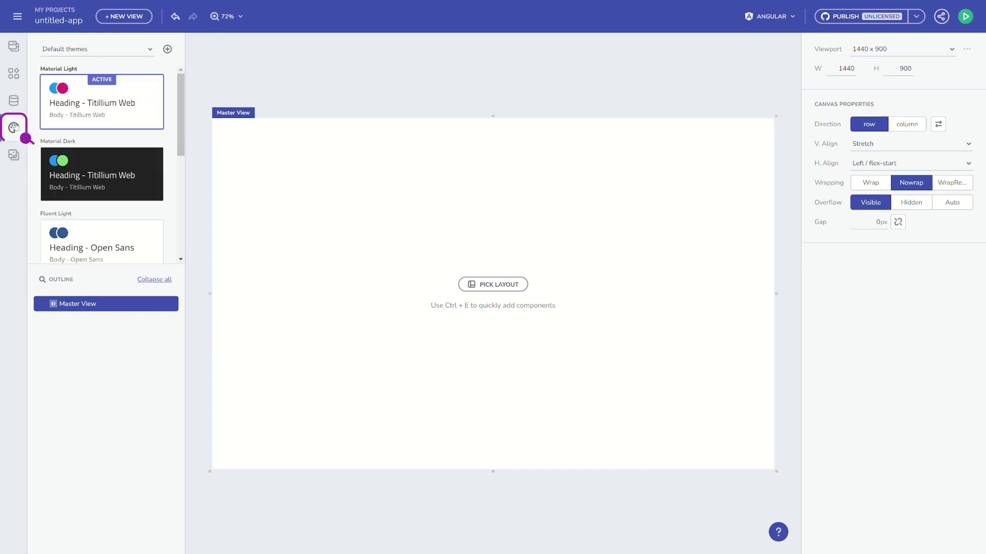
click(14, 157)
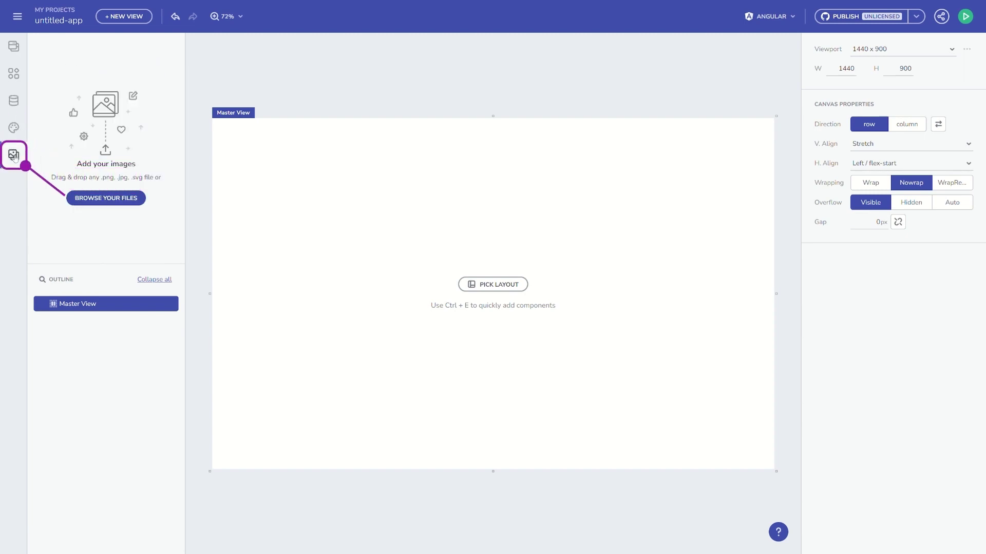
click(14, 47)
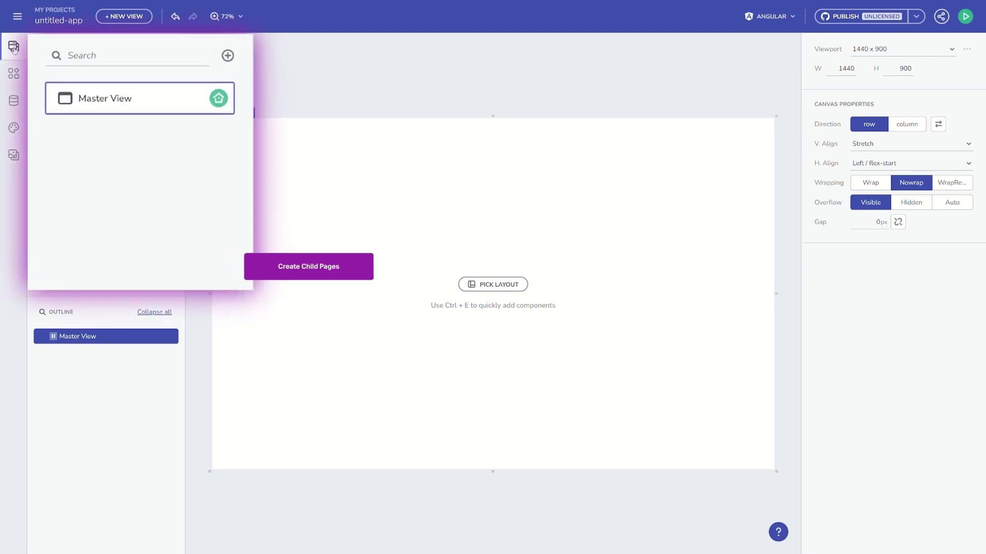
- Add a child view named Home under Master View
click(221, 100)
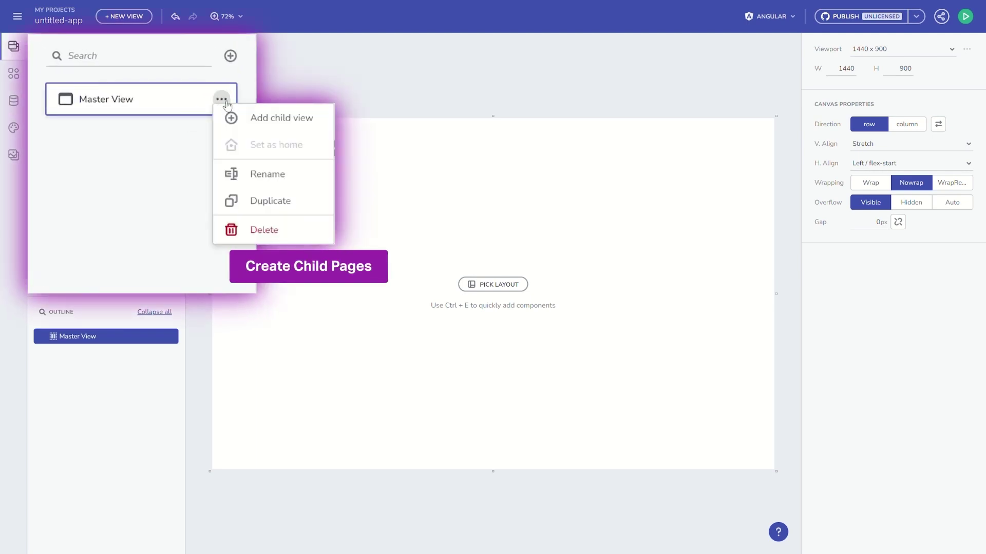
click(238, 118)
text(Home)
key(Return)
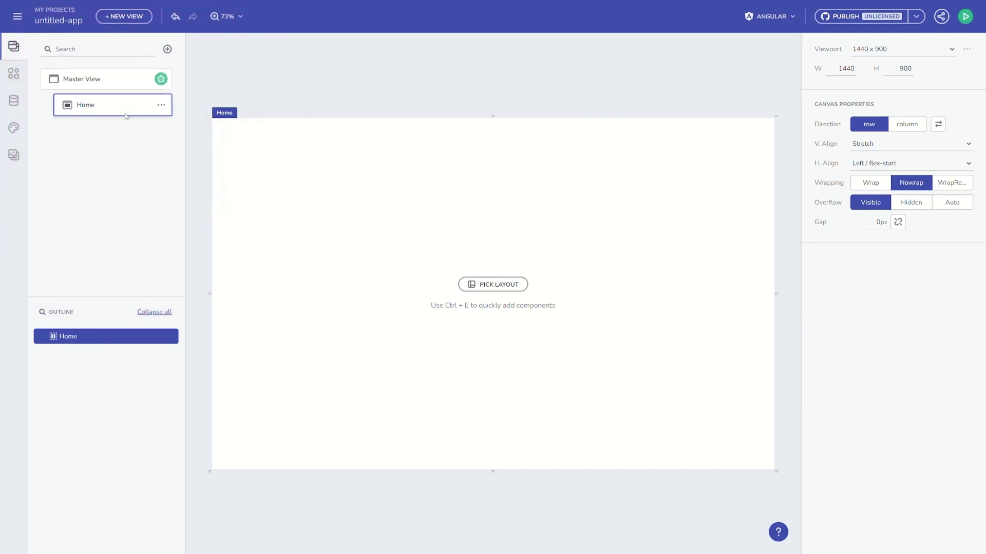
- Drag a Views container onto Master View so it fills the canvas
click(116, 78)
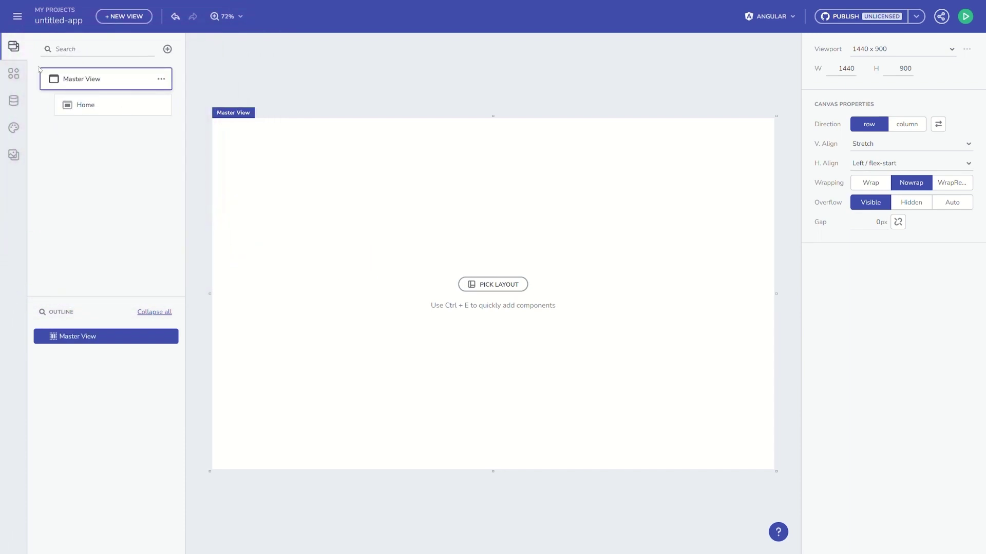
click(8, 75)
scroll(79, 274, down, 1)
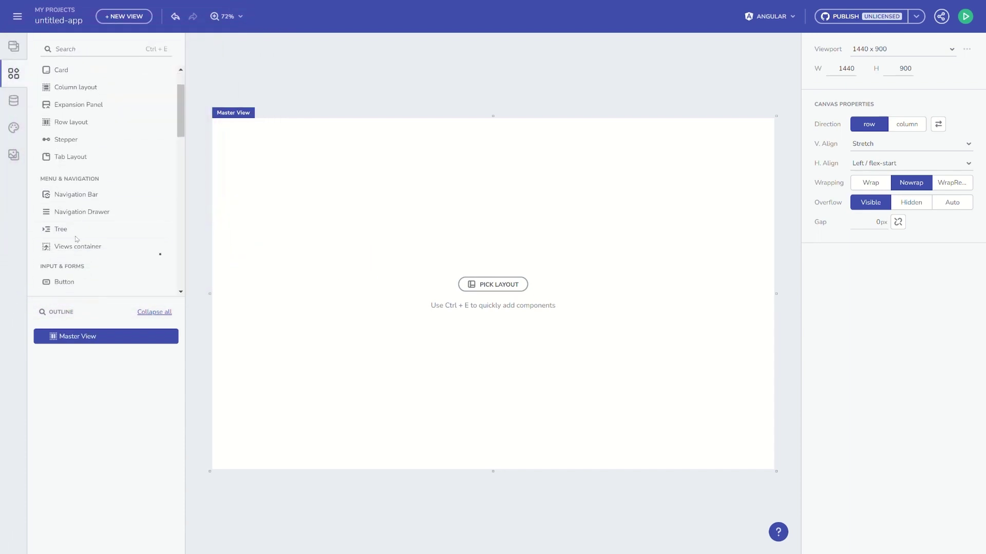
drag(80, 254, 364, 258)
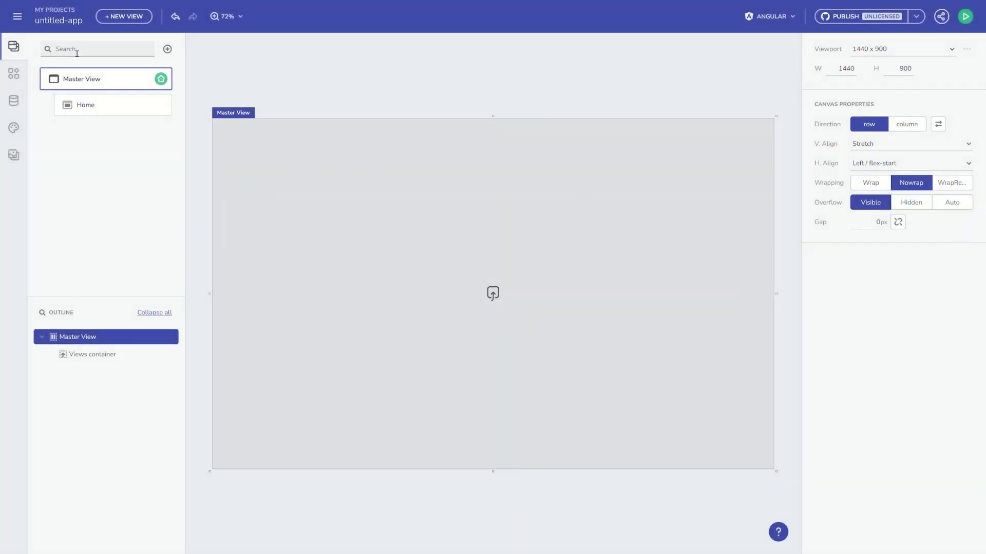
- Add a Column layout to the Home view and set its Resize to Grow
click(102, 109)
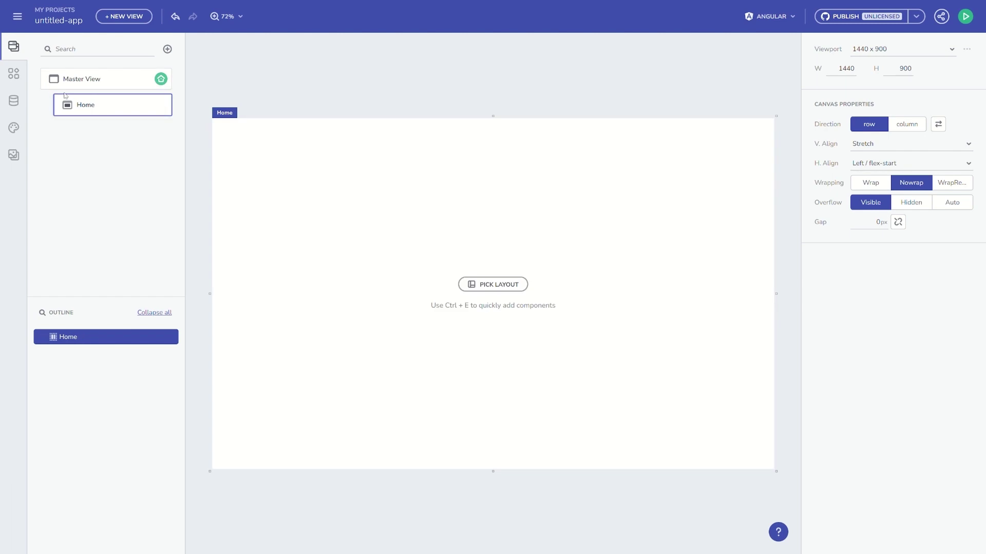
click(19, 79)
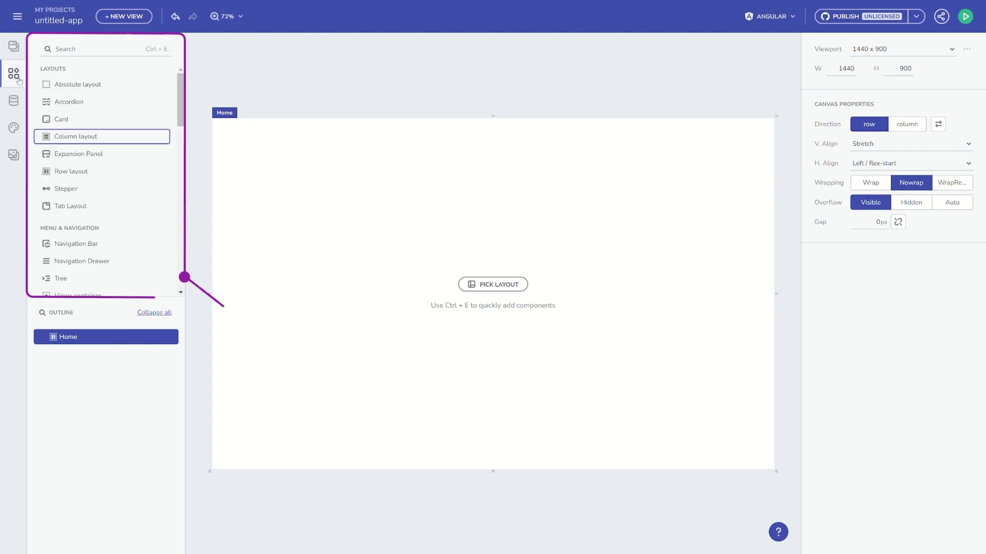
drag(56, 136, 358, 199)
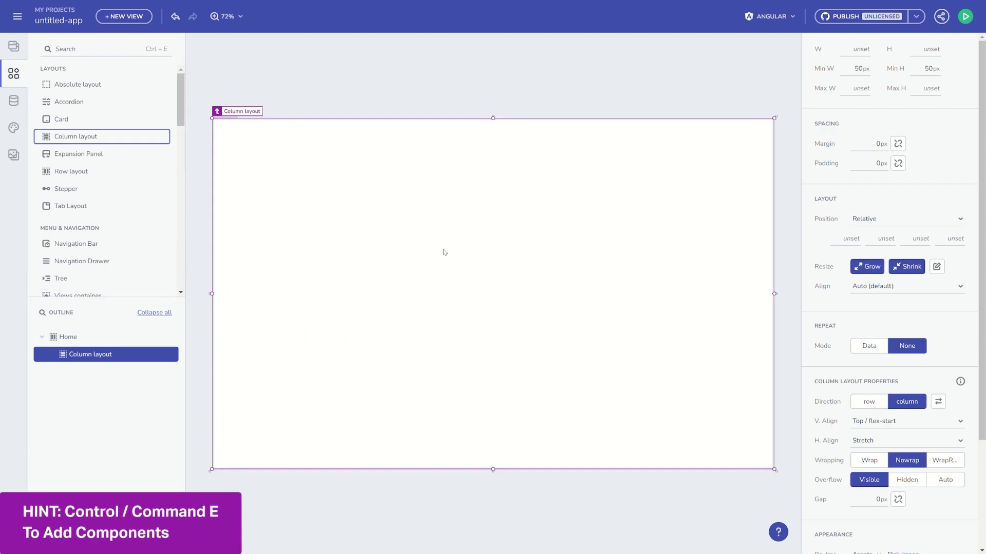
key(Delete)
key(ctrl+e)
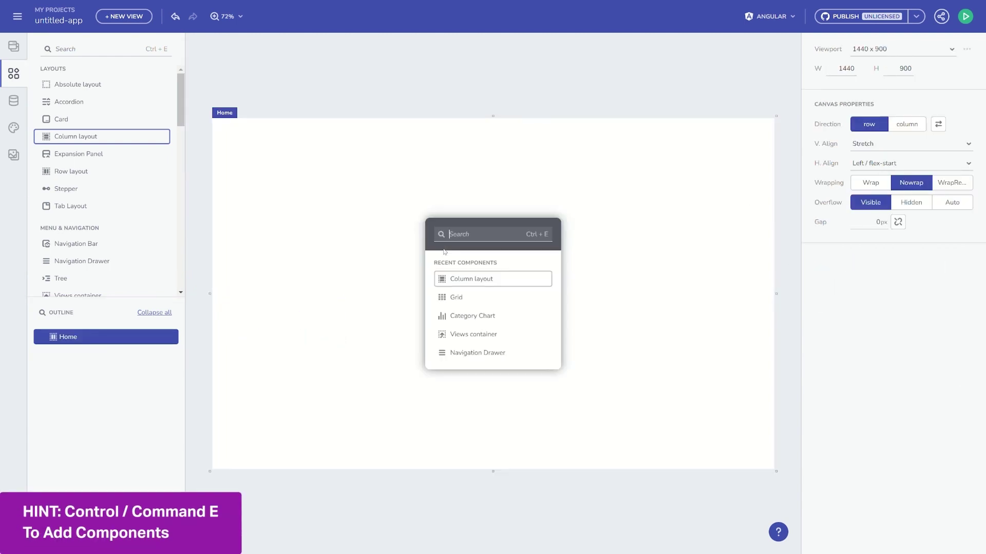
click(465, 278)
click(865, 266)
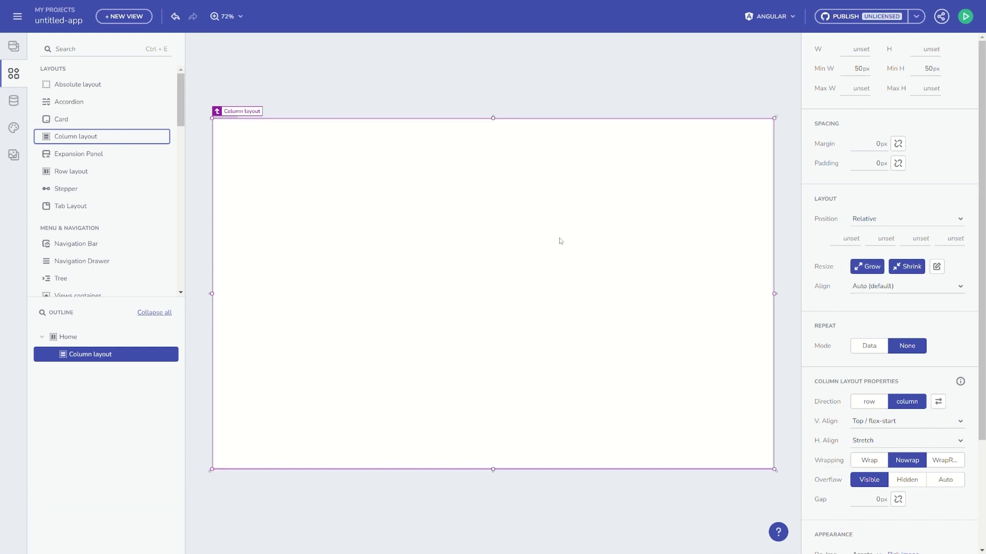
- Insert a Category Chart into the column layout by searching 'chart' with Ctrl+E
key(ctrl+e)
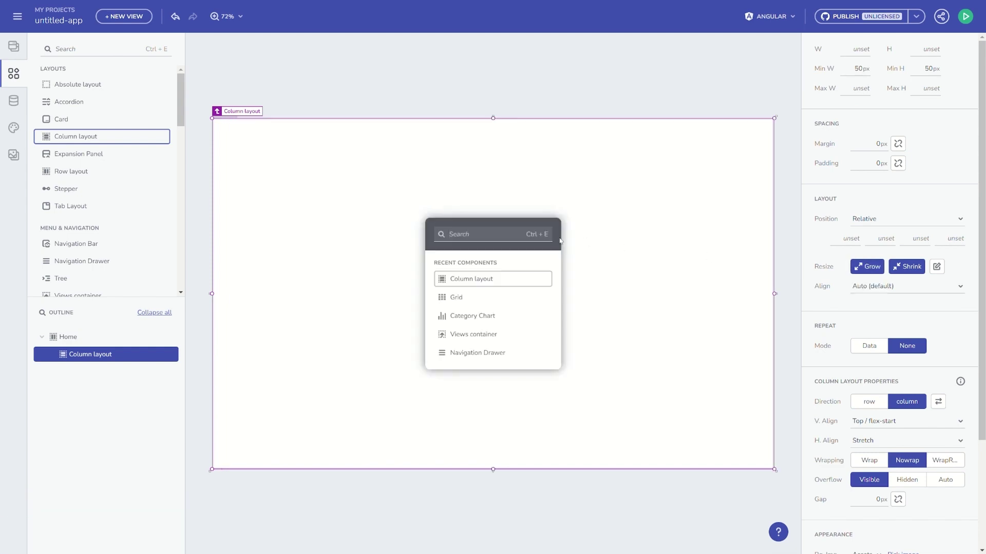
text(chart)
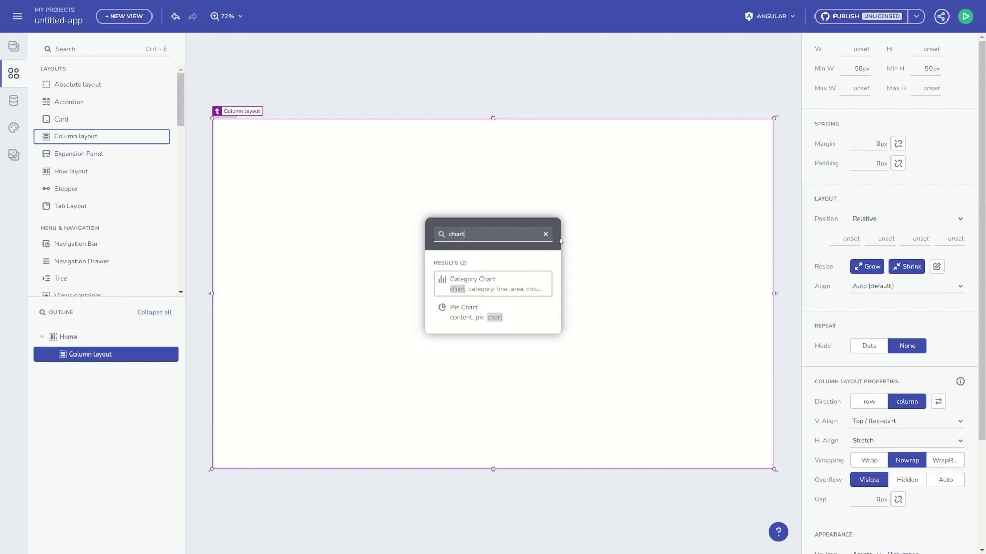
key(Return)
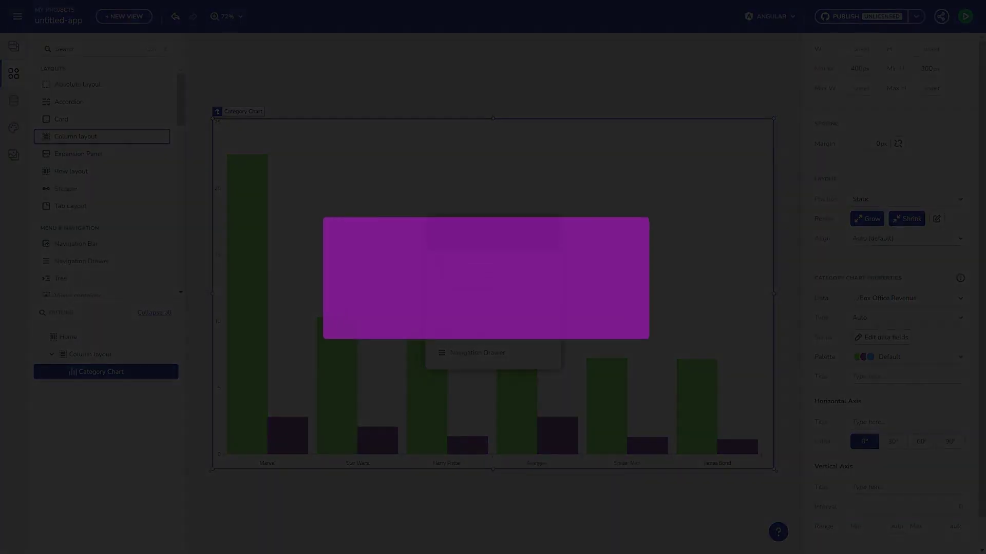
- Add a data grid below the chart and give the column layout 30px padding and 30px gap
key(Return)
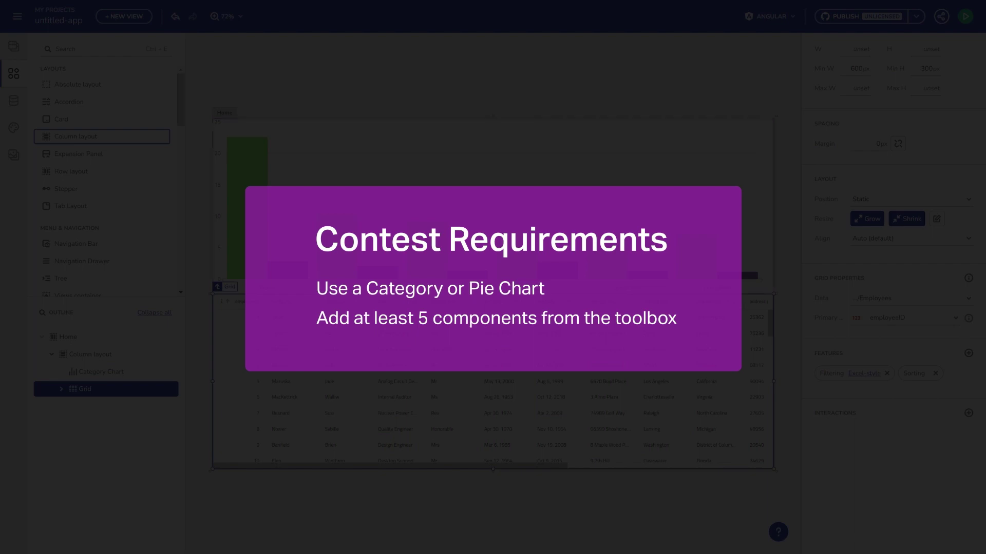
click(90, 354)
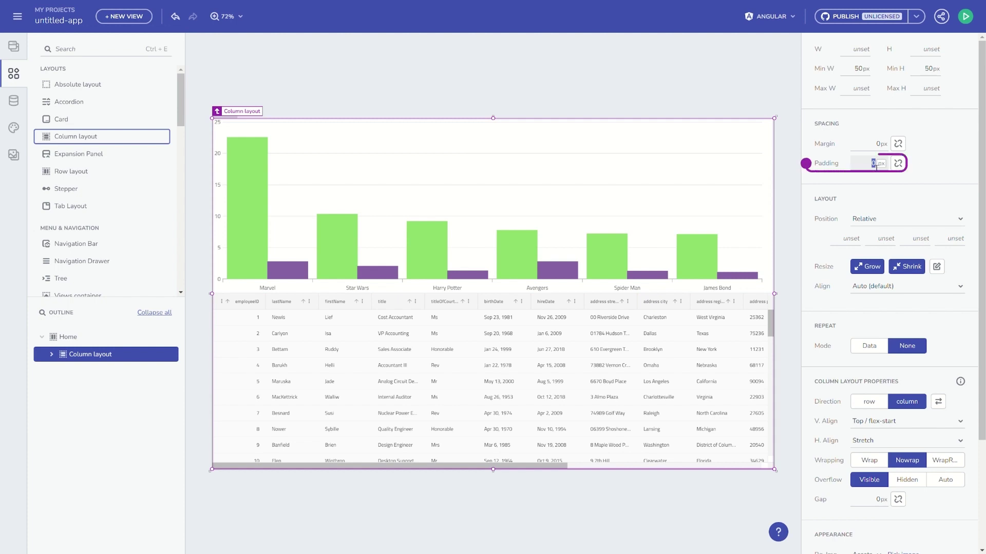
text(30)
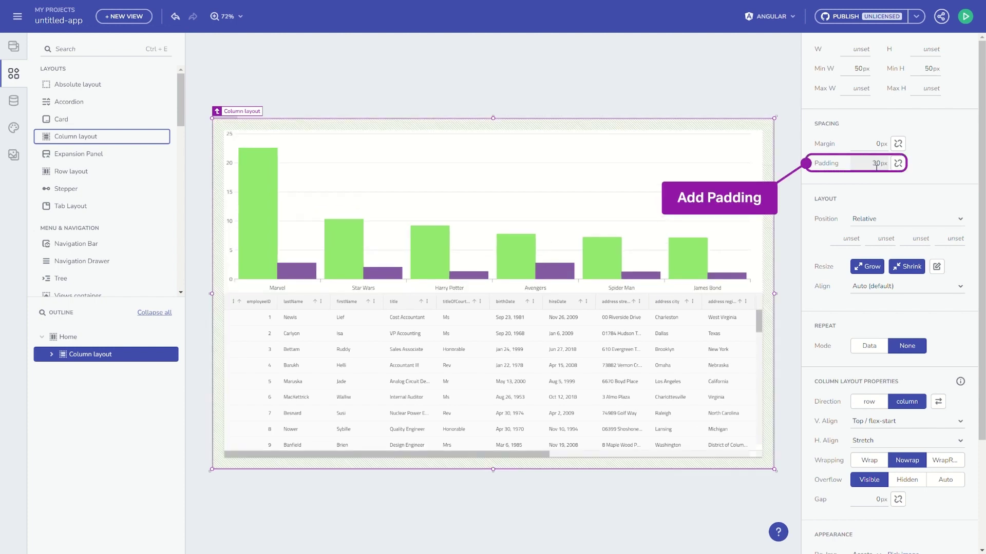
scroll(859, 400, down, 5)
click(877, 362)
text(3)
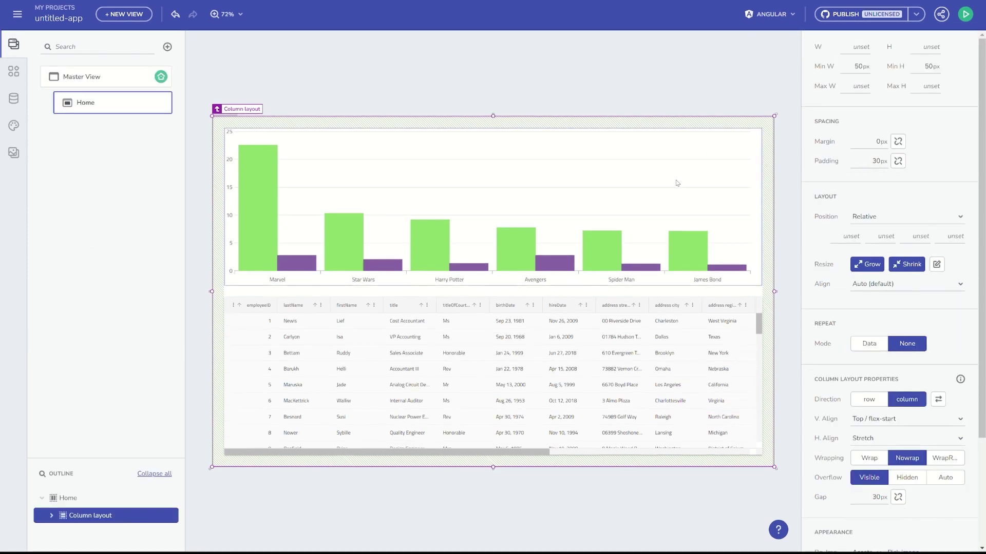
- Recolour the Category Chart with a custom palette of five pasted hex colours
click(676, 183)
click(816, 330)
click(837, 421)
click(833, 403)
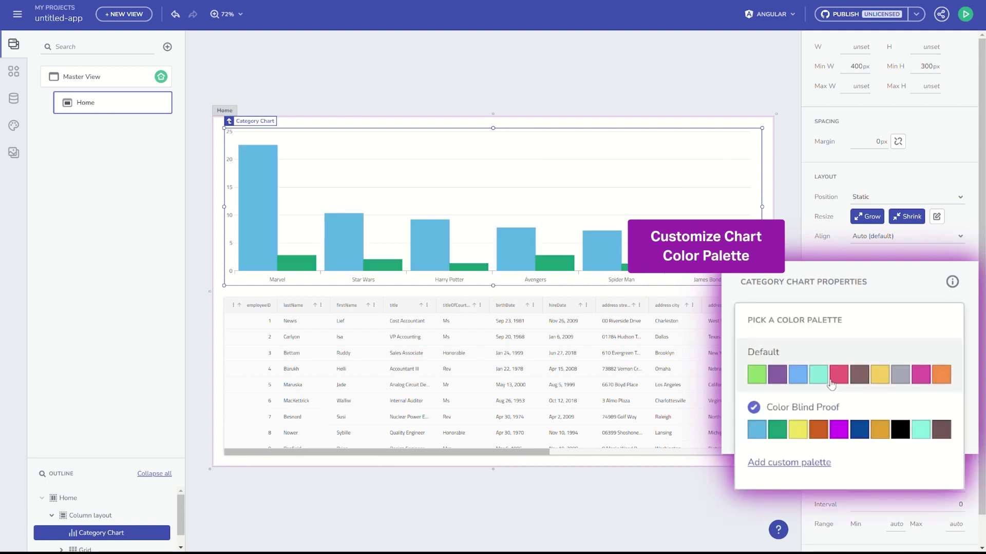
click(831, 383)
click(831, 396)
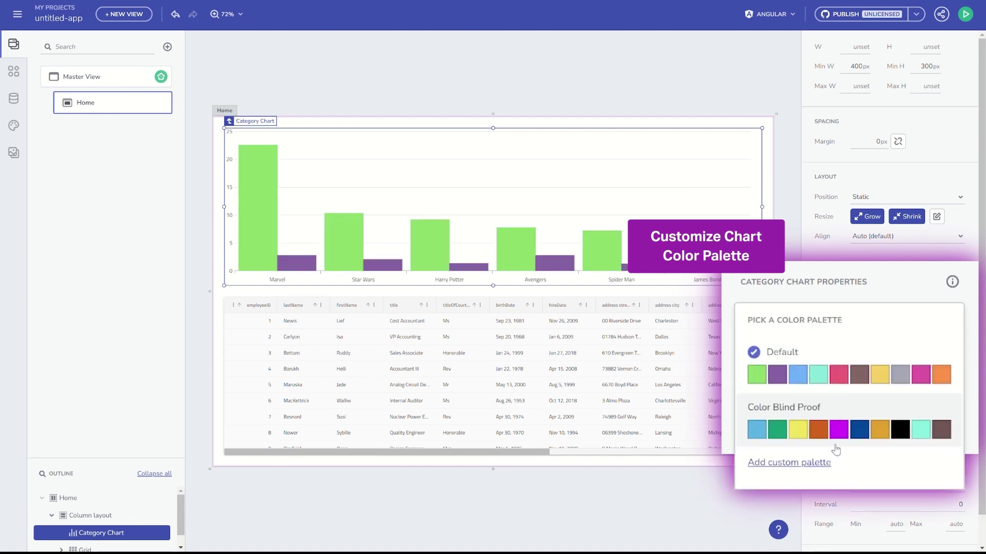
click(825, 470)
text(#77B451 #DC496A #148FD2 #856CCB #F0854F)
key(Return)
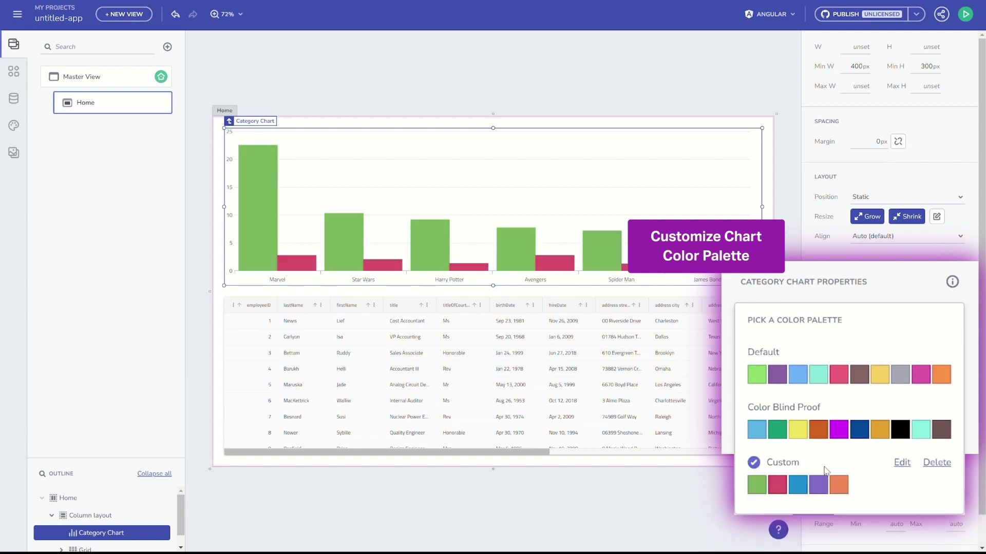
- Add Grid toolbar, Grouping and Resizing features to the employee grid
click(670, 407)
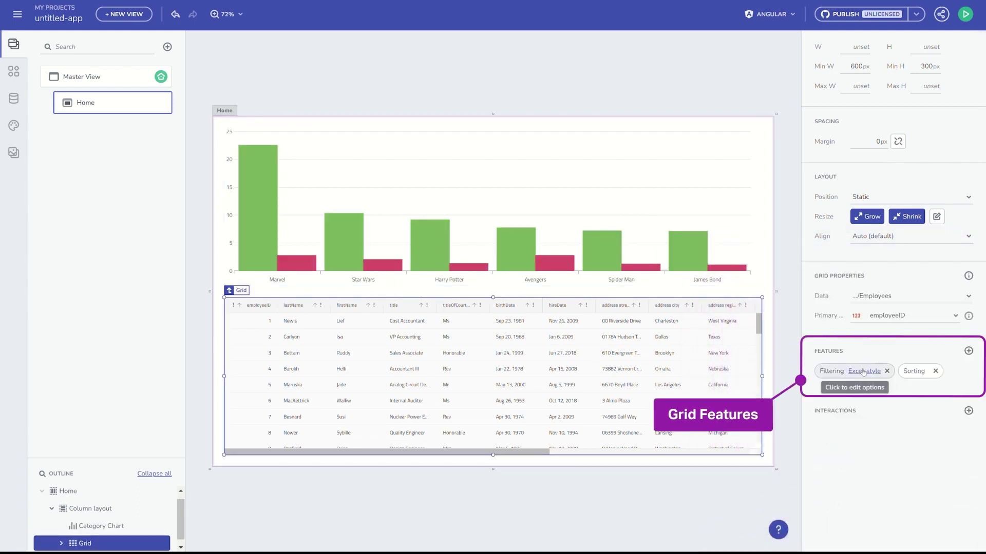
click(968, 351)
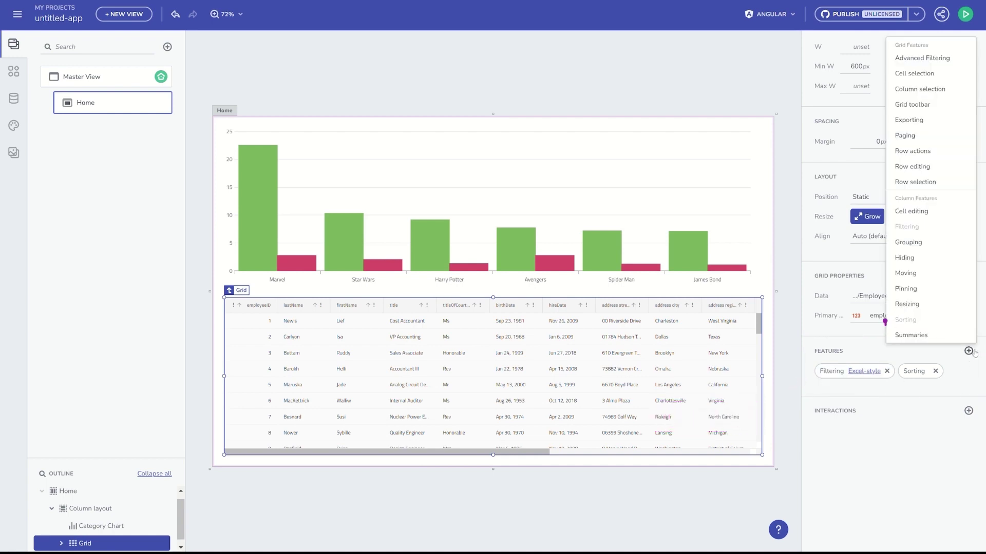
click(920, 106)
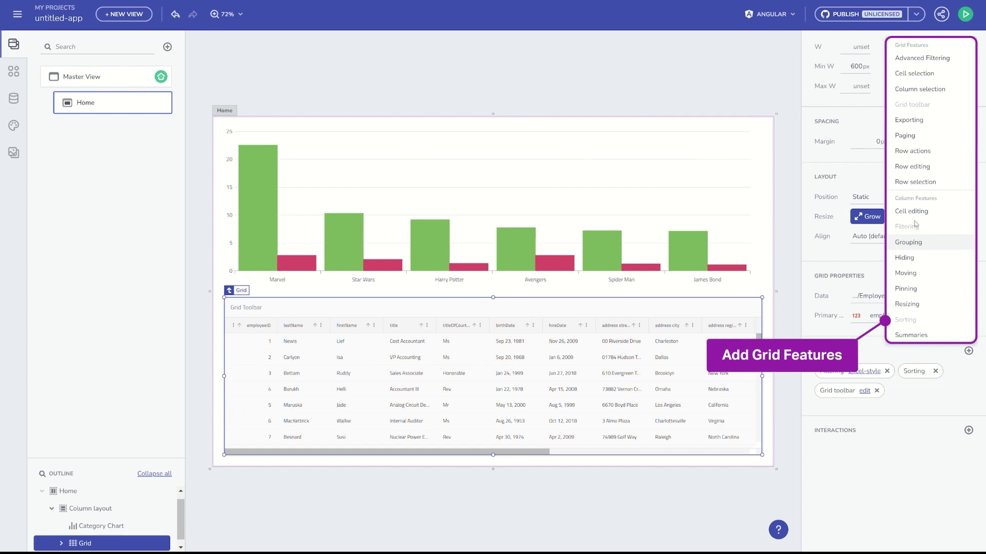
click(911, 241)
click(915, 304)
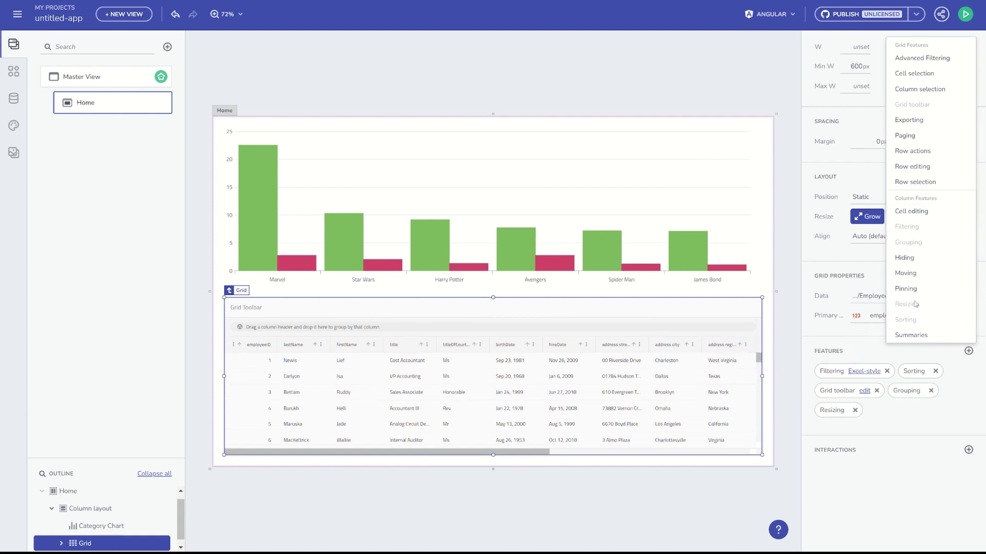
click(197, 216)
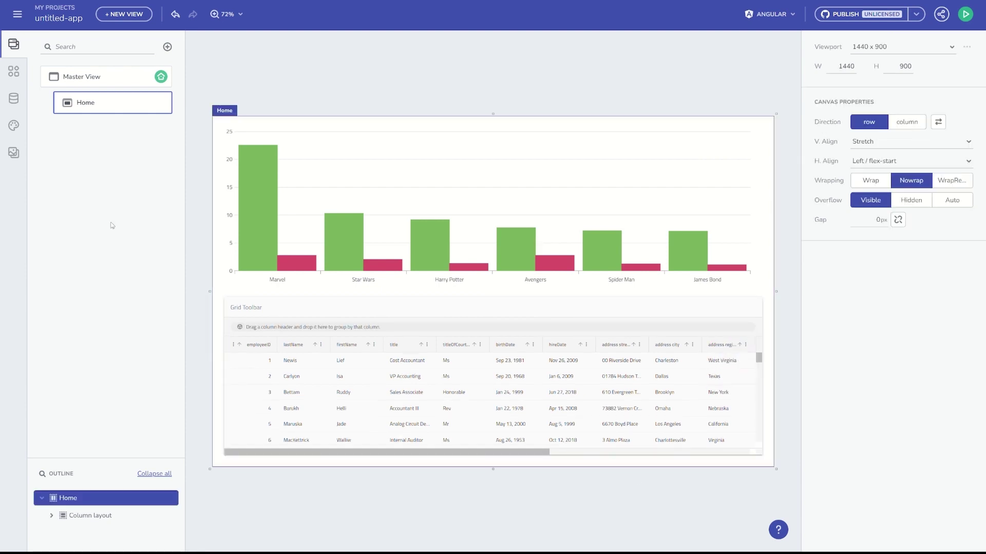
- Preview Material Dark, Fluent Light, Fluent Dark and Bootstrap Light, then activate Fluent Dark
click(14, 125)
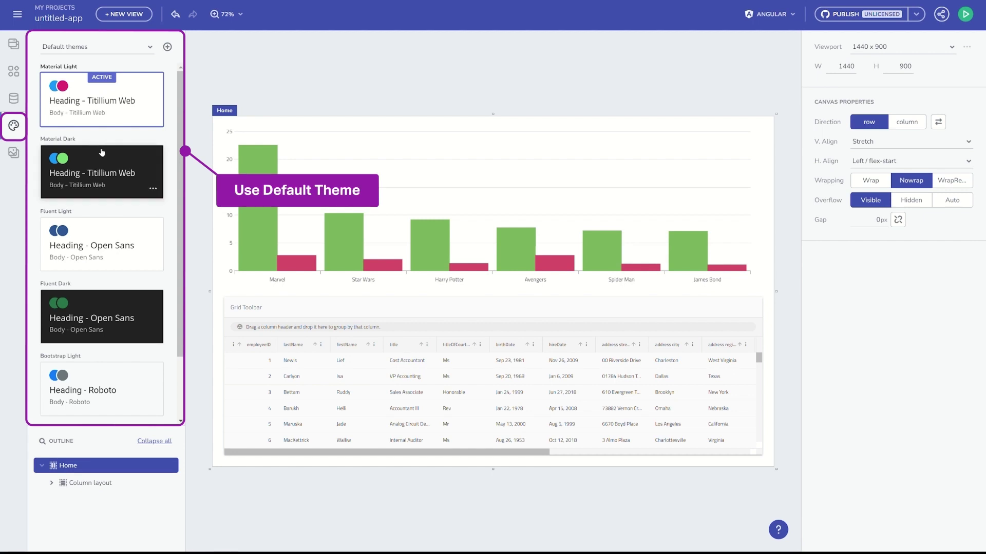
click(102, 152)
click(105, 245)
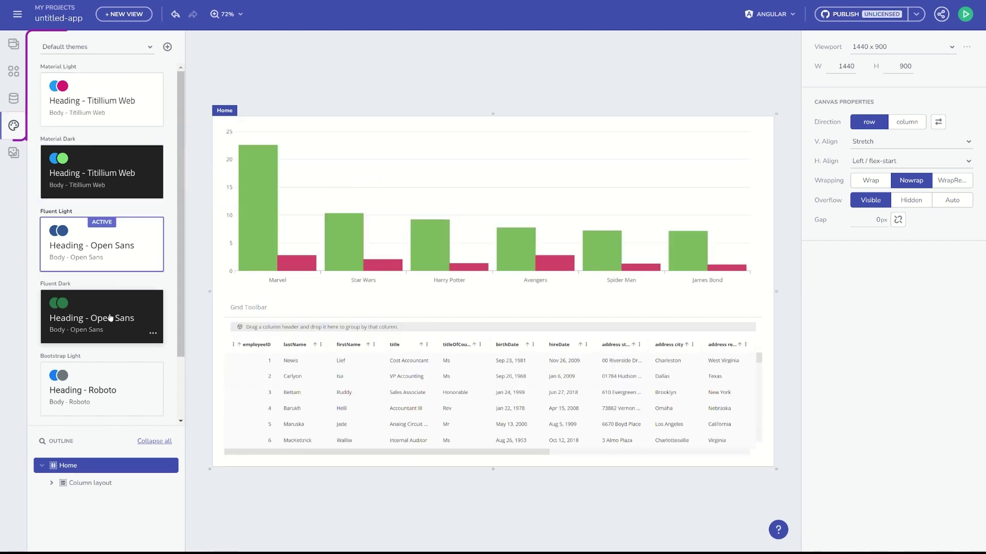
click(109, 318)
click(121, 380)
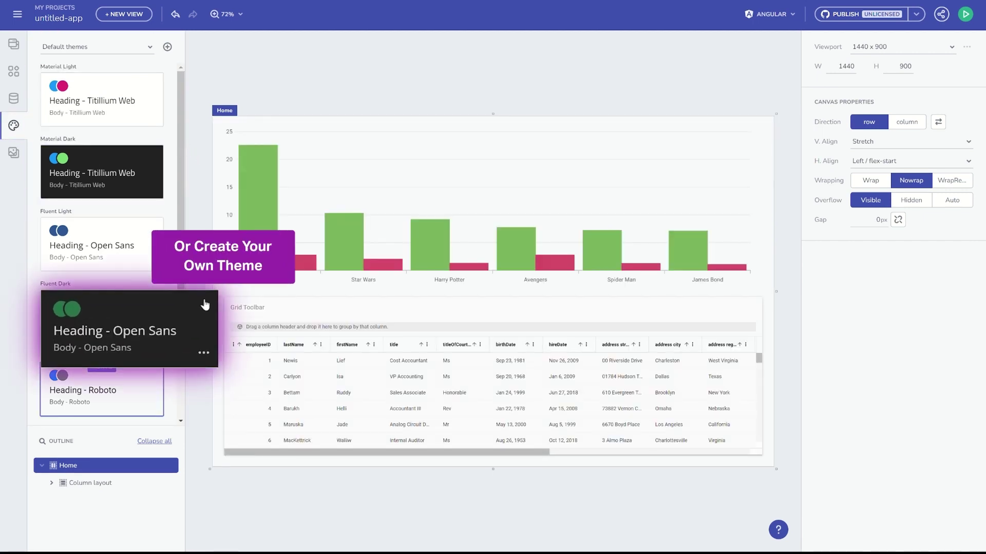
click(205, 304)
- Duplicate Fluent Dark as a new theme named My theme, kept in dark mode
click(204, 352)
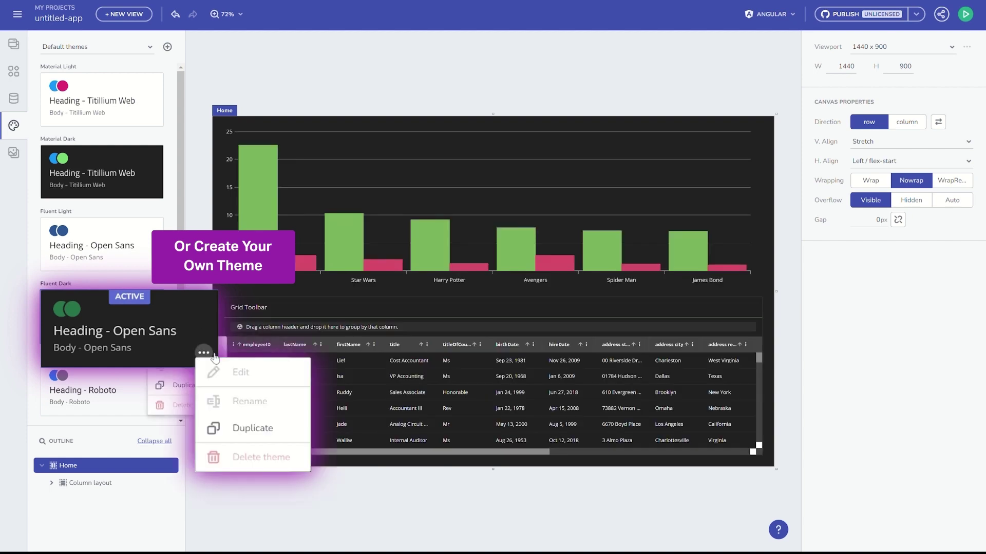
click(190, 389)
click(444, 160)
key(ctrl+a)
text(M)
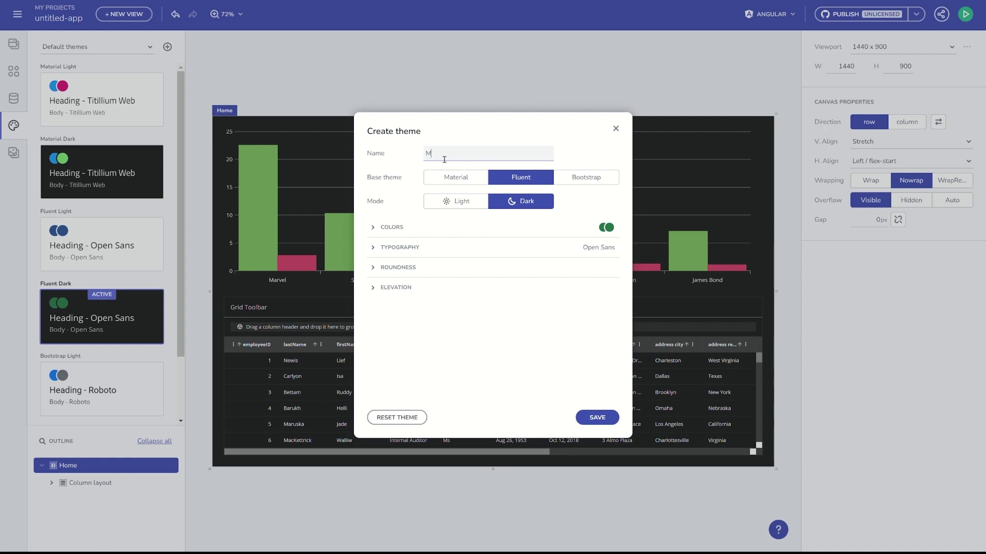
click(470, 207)
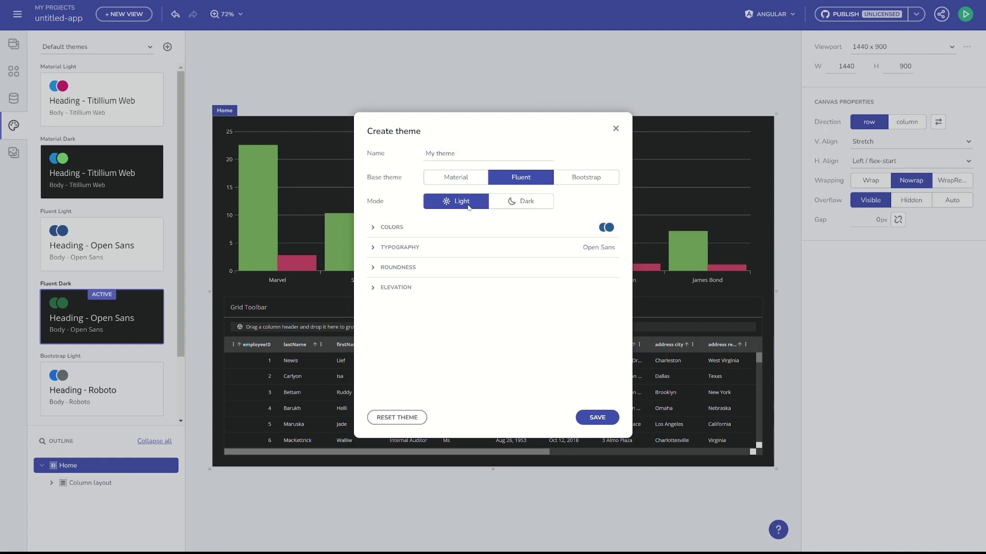
click(506, 207)
- Give My theme a lighter green secondary colour, medium roundness and flat elevation, then save it
click(399, 235)
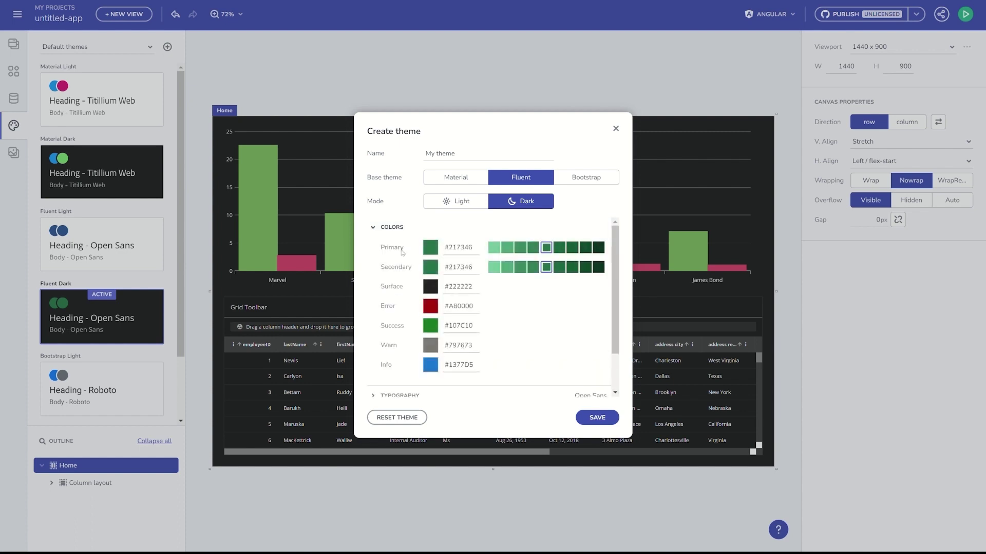
click(433, 267)
click(464, 309)
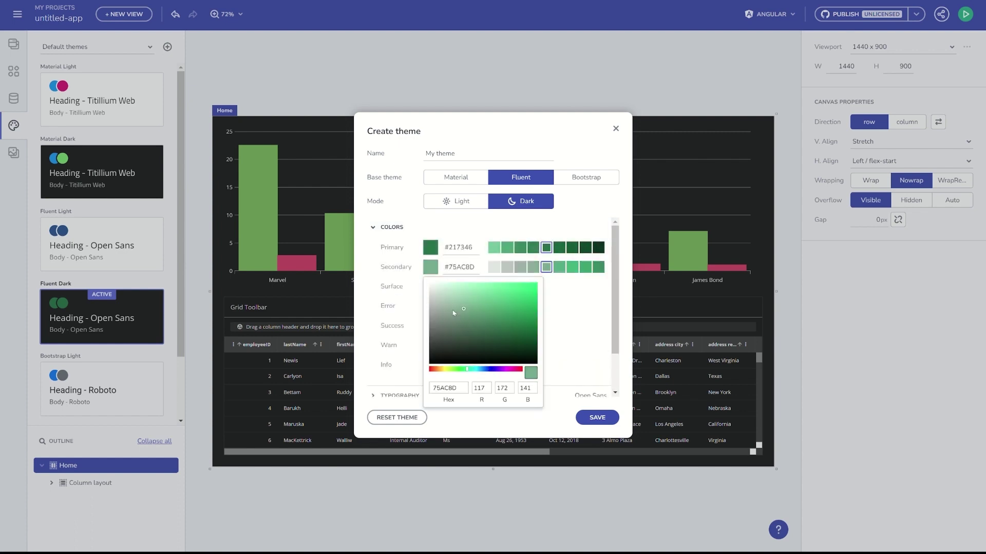
click(377, 227)
click(397, 248)
click(402, 305)
click(488, 287)
click(397, 314)
click(455, 307)
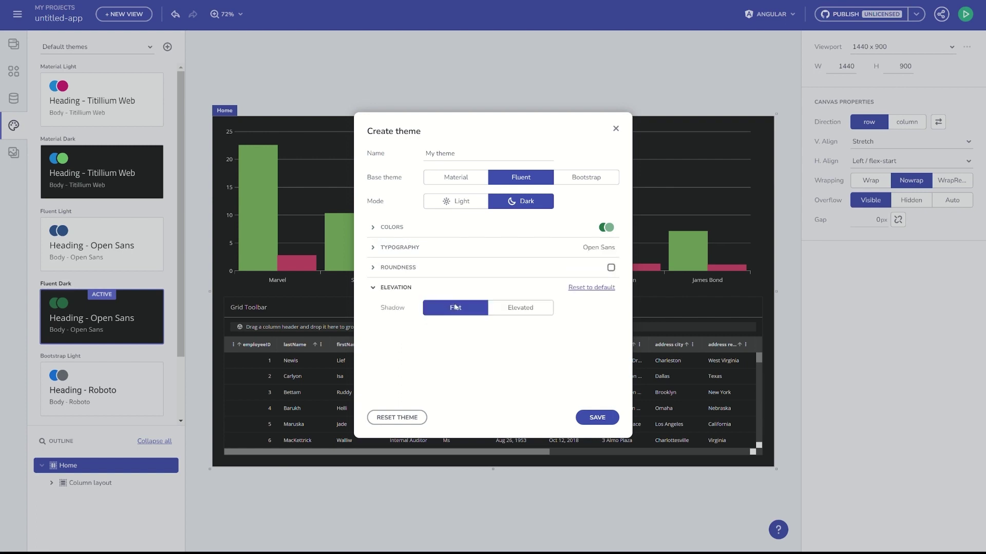
click(591, 420)
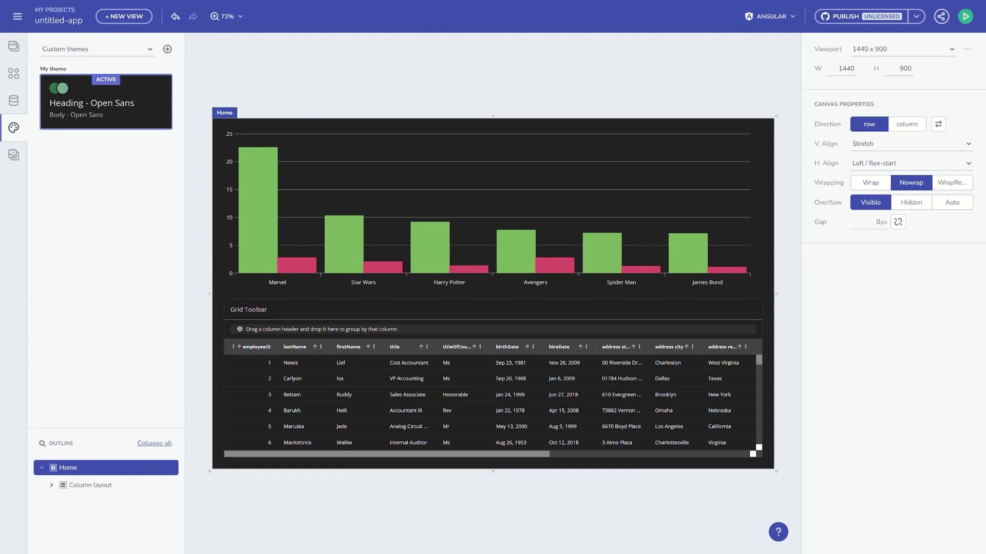
- Add a Navigation Bar to Master View via Ctrl+E 'nav' and turn on its Content
click(547, 437)
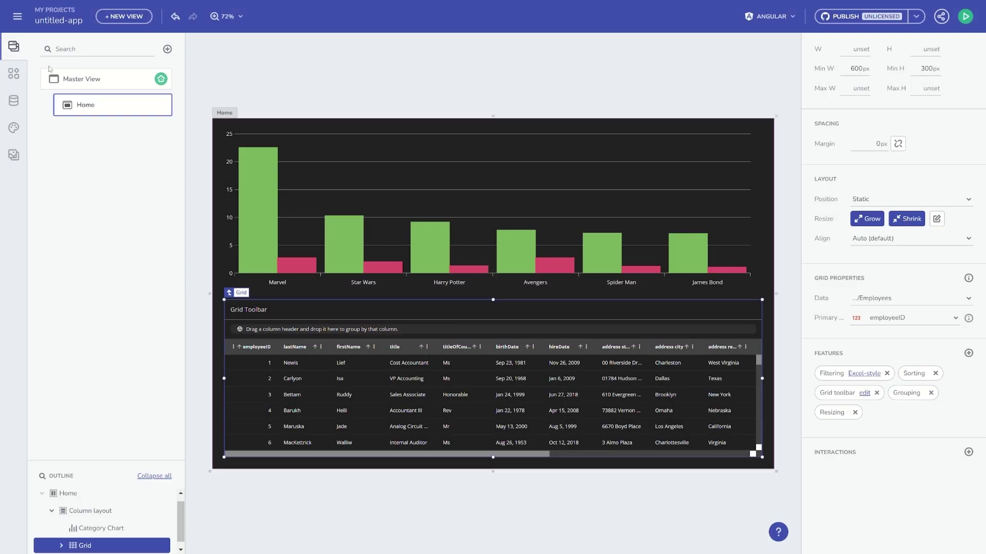
click(80, 86)
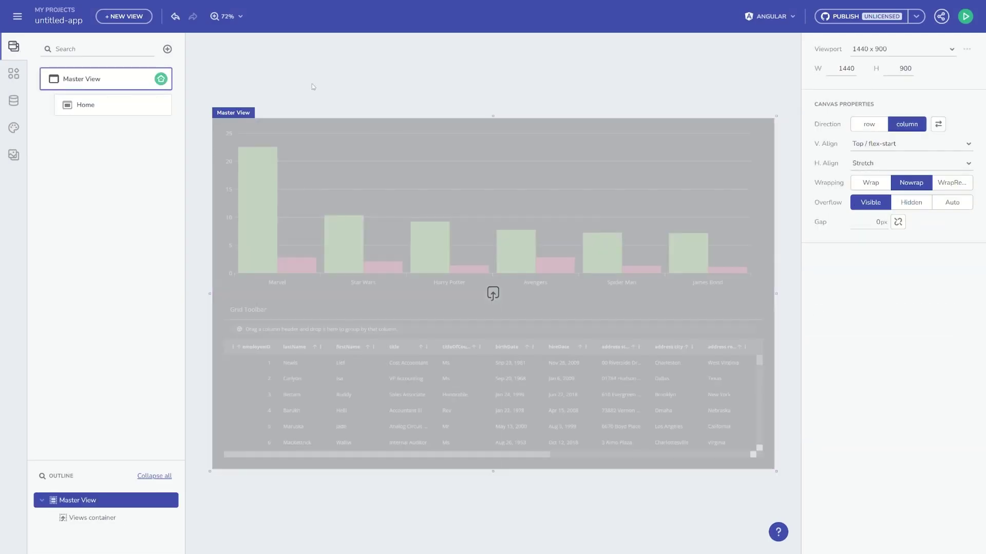
key(ctrl+e)
text(nav)
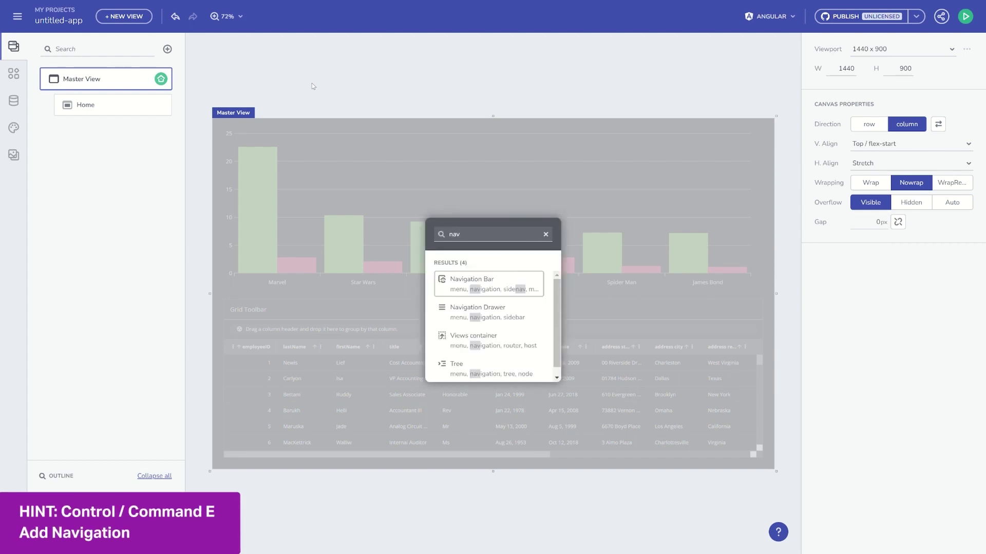
key(Return)
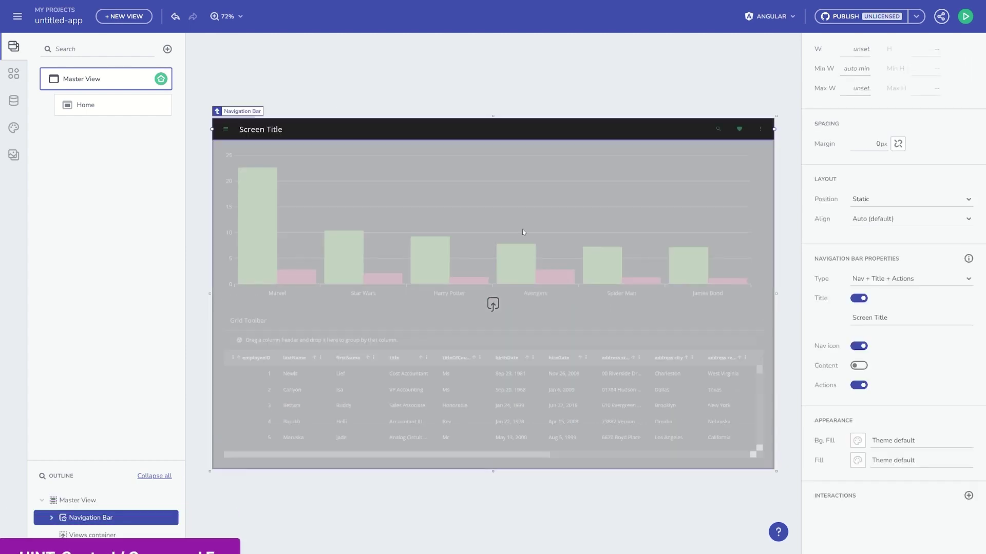
click(857, 366)
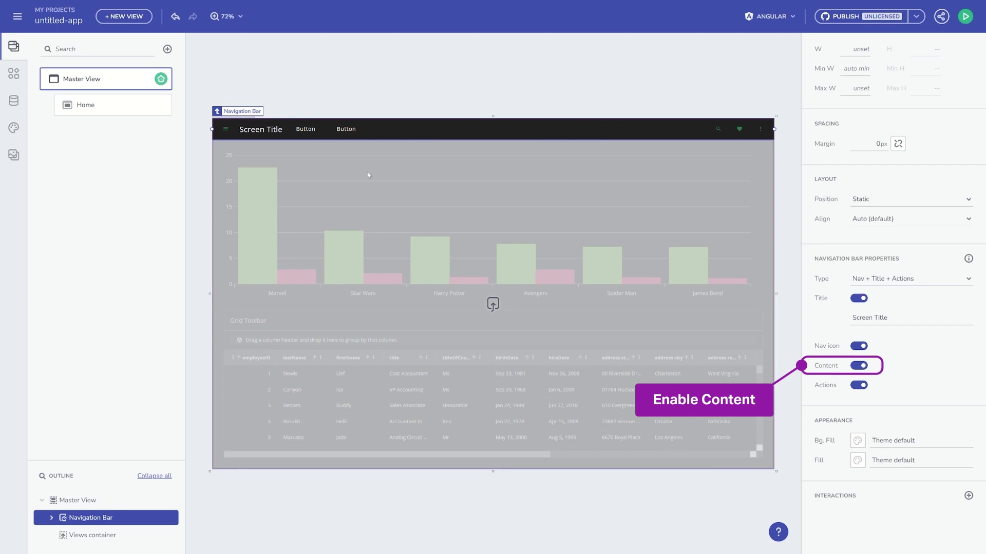
- Select each of the two nav-bar Buttons, then the views container
click(306, 129)
click(349, 135)
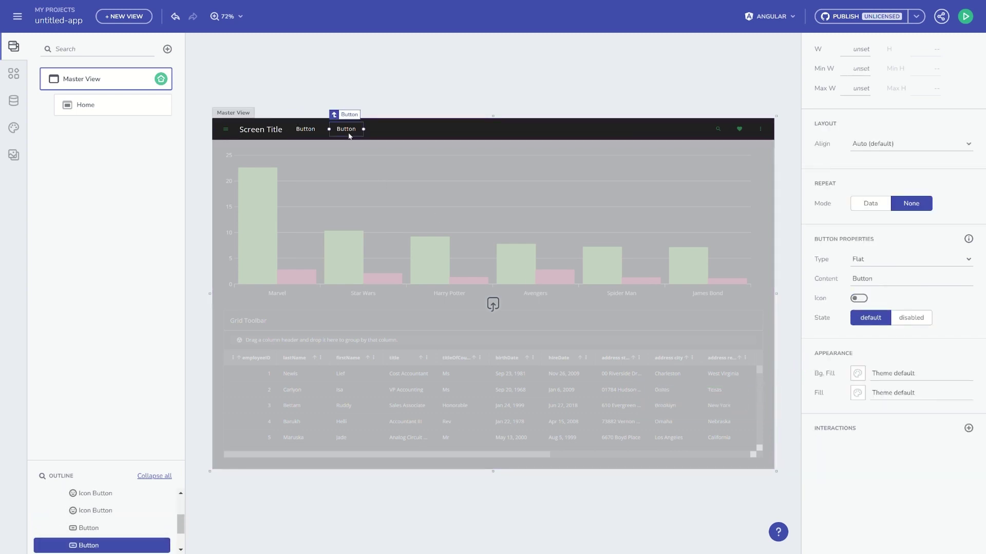
click(374, 223)
- Wrap the views container in a row layout and add a Navigation Drawer beside it
right_click(373, 224)
mouse_move(495, 161)
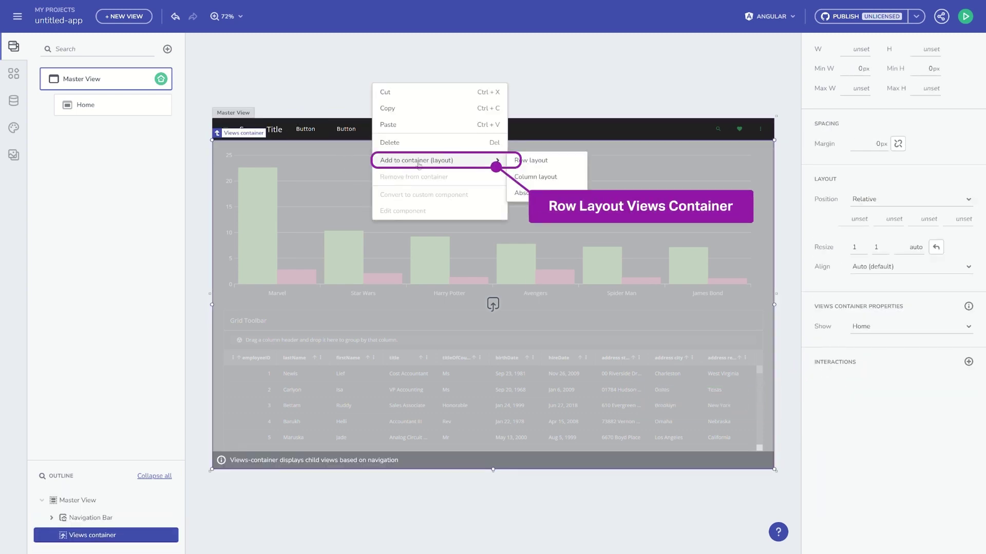
click(523, 161)
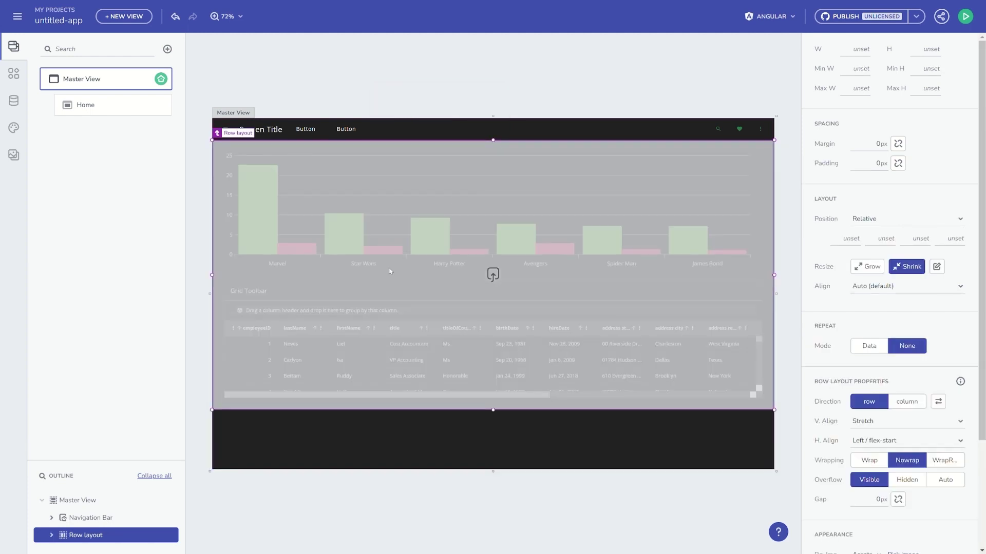
key(ctrl+e)
text(nav)
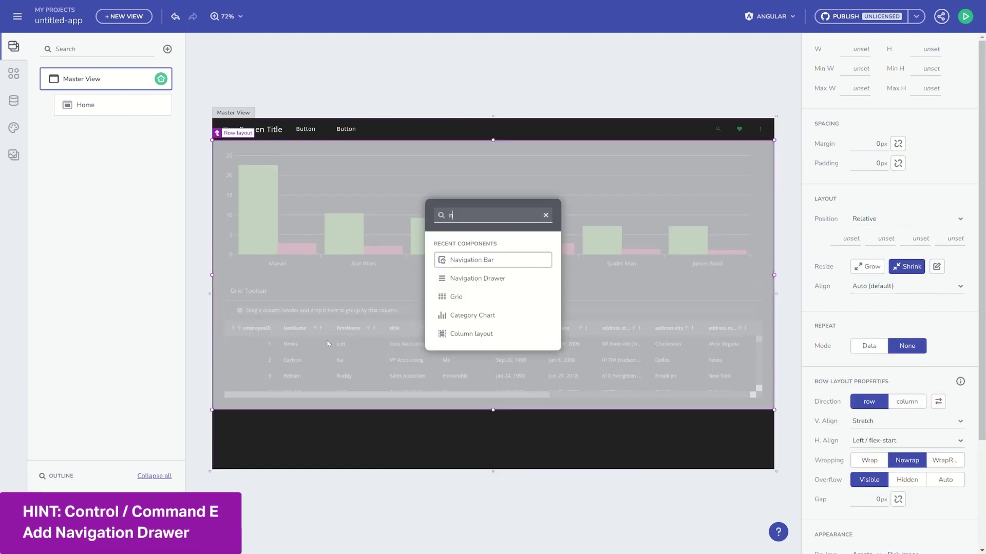
key(Down)
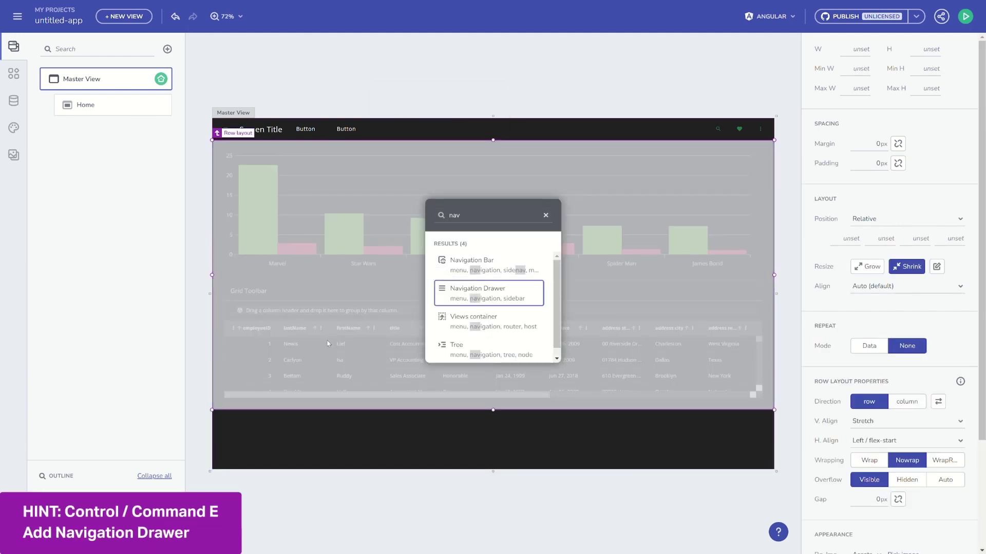
key(Return)
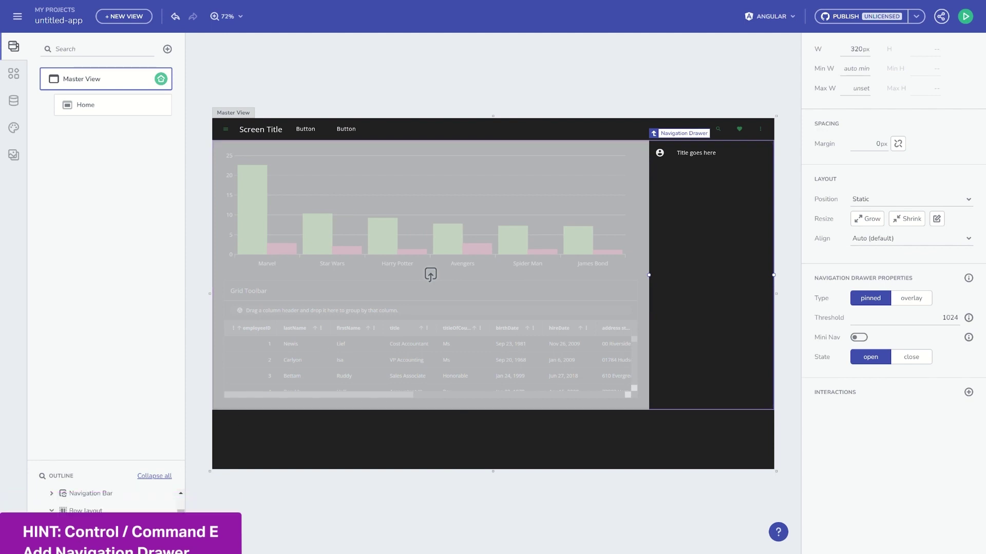
key(Escape)
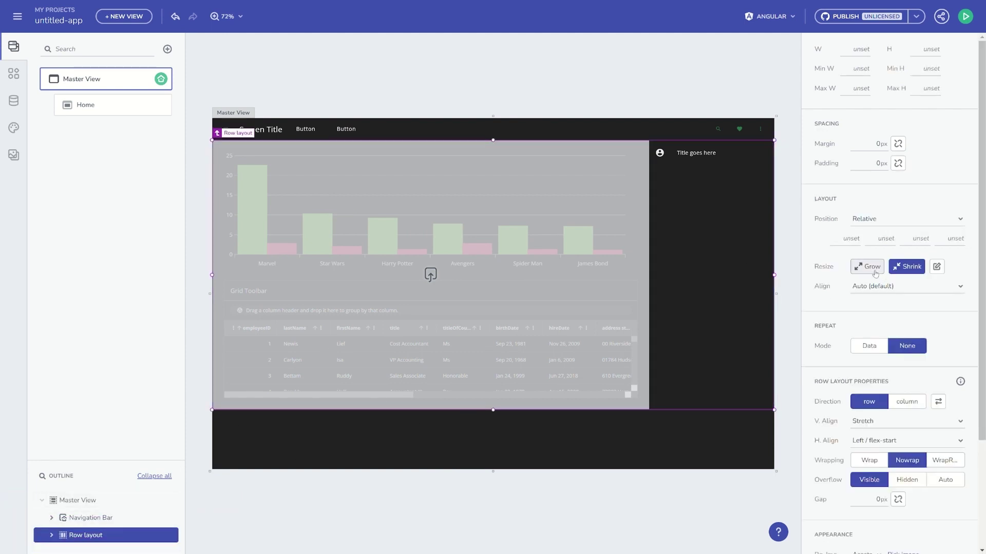
- Give the drawer's nav item an On click interaction navigating to Master View/Home
click(726, 341)
click(269, 162)
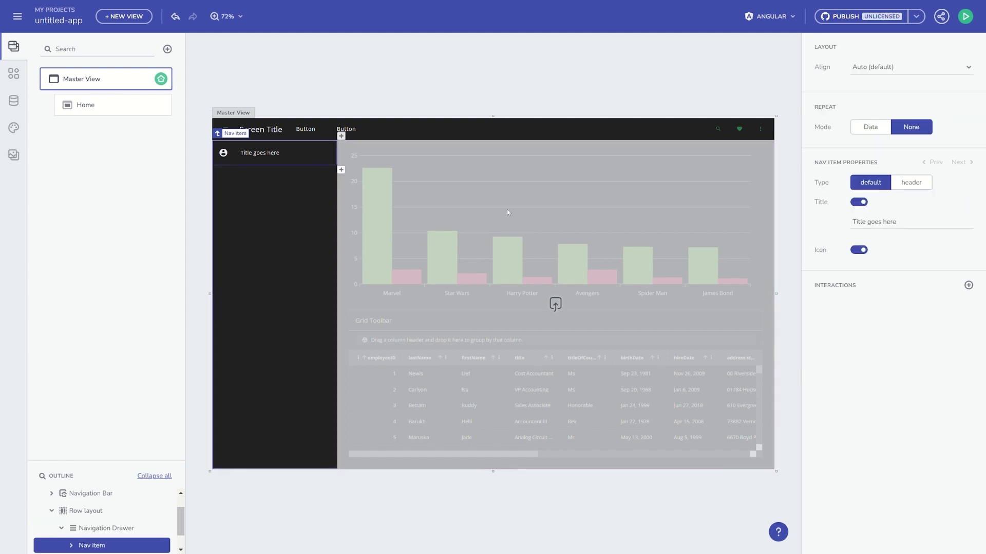
click(968, 285)
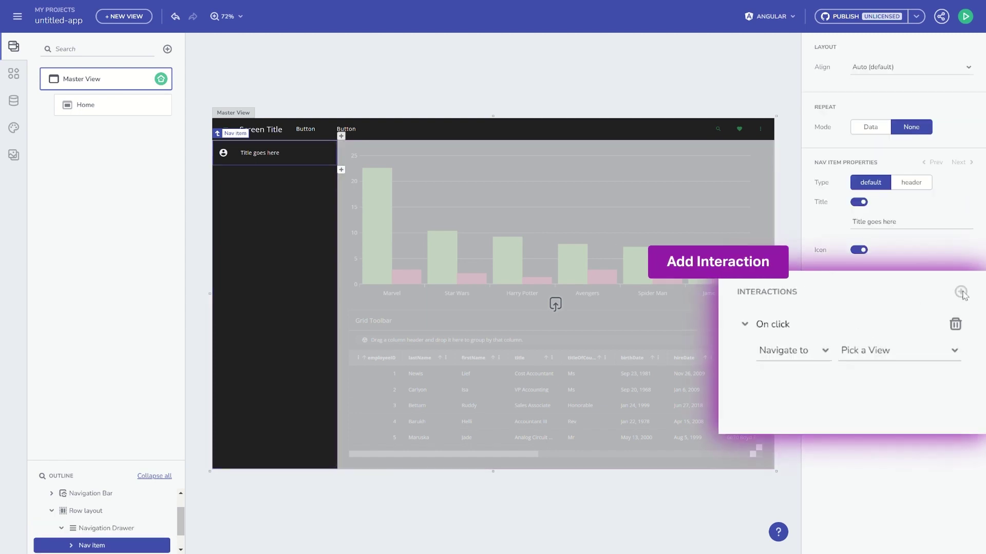
click(868, 353)
mouse_move(875, 374)
click(781, 402)
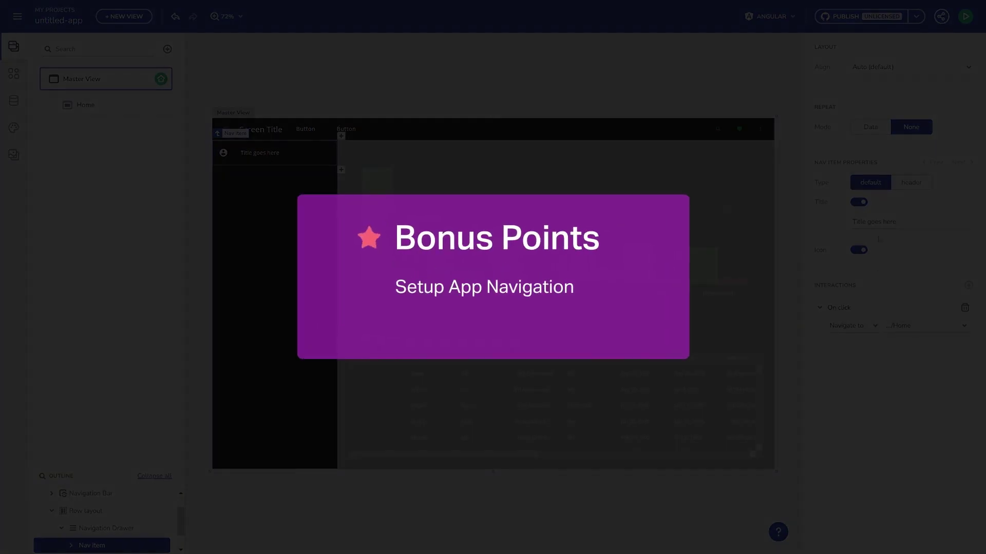
- Title the drawer item Home and add a new Child View under Master View
text(Home)
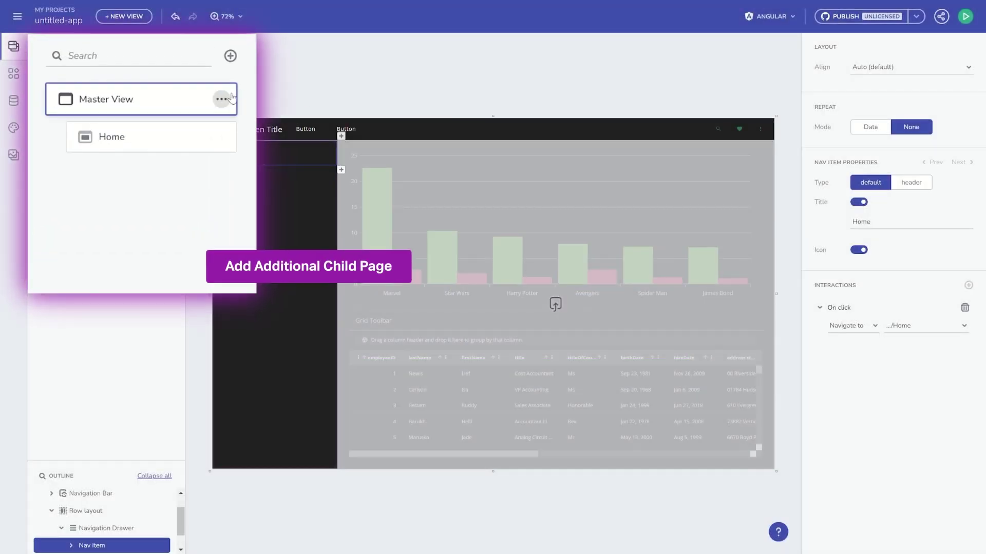
click(161, 78)
click(178, 90)
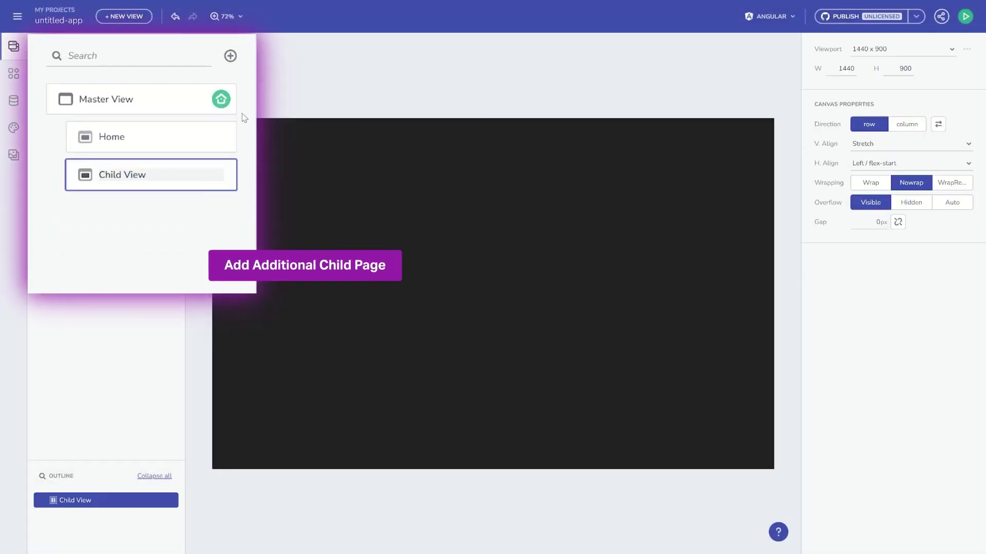
key(Return)
- Insert a Reveal Dashboard into the Child View and launch the app preview
key(ctrl+e)
text(reve)
key(Return)
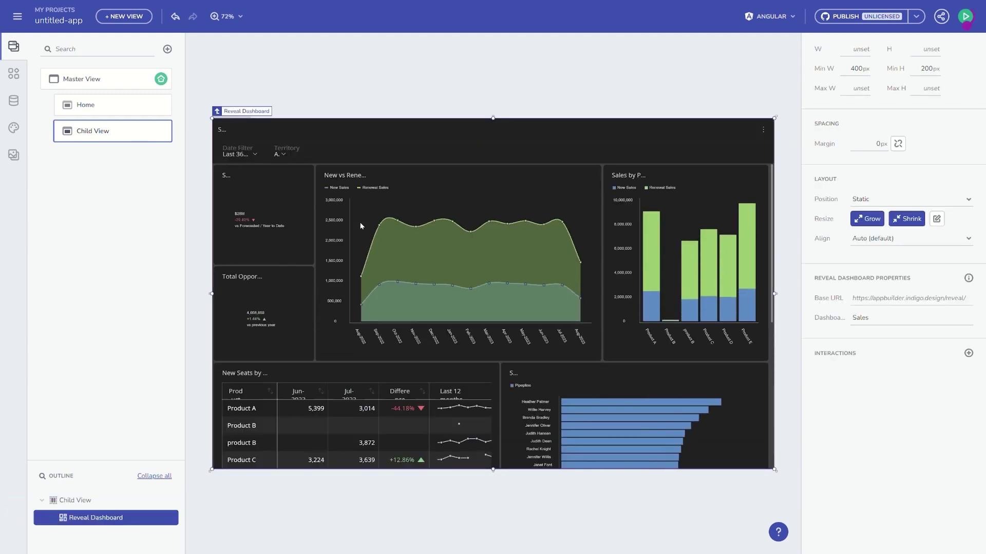
key(Escape)
click(967, 16)
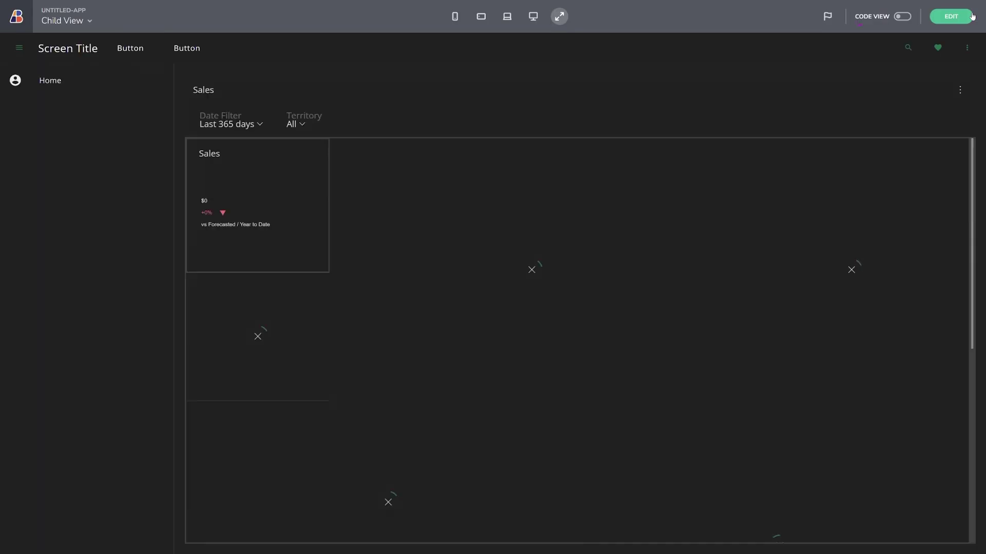
- Show Code View, open the Home view from the drawer in the preview, and return to editing
click(902, 17)
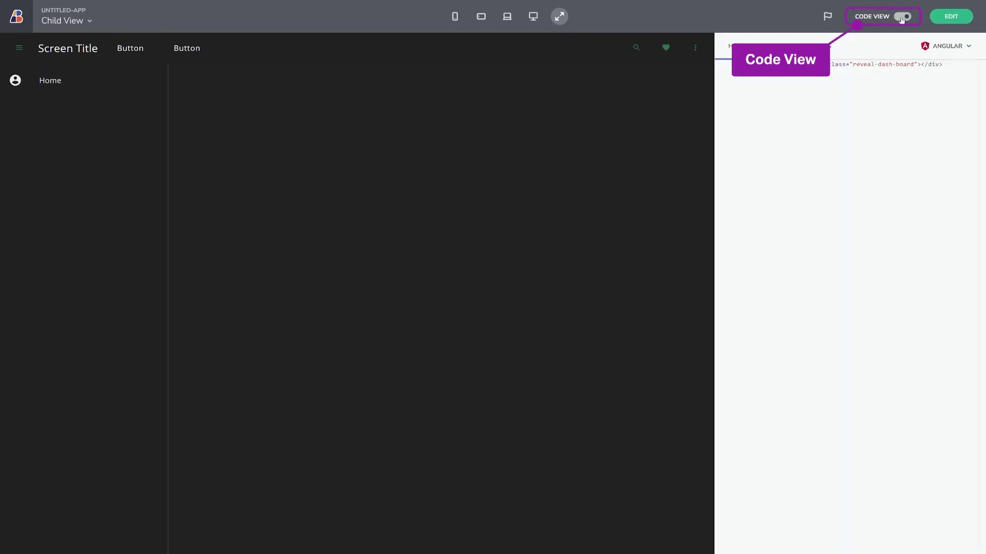
click(51, 84)
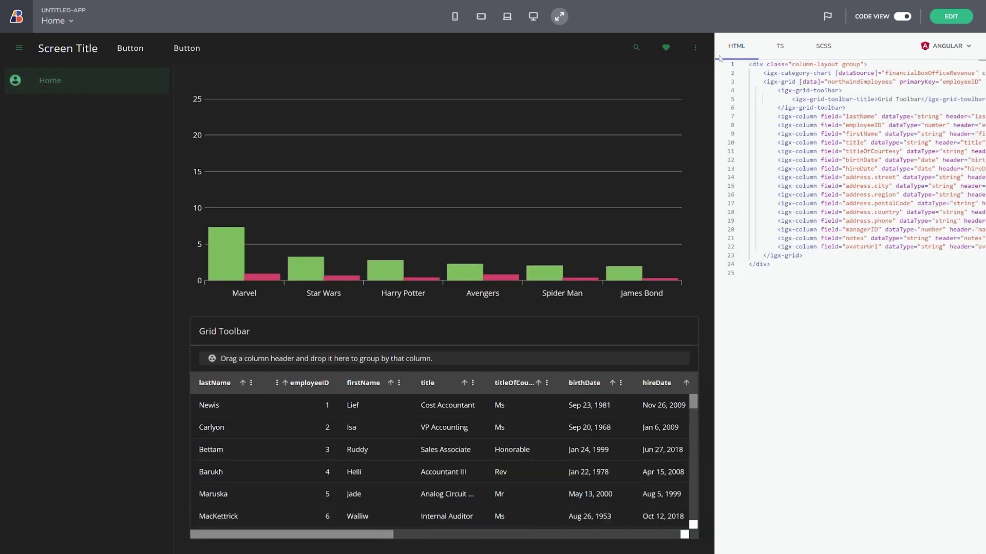
click(951, 16)
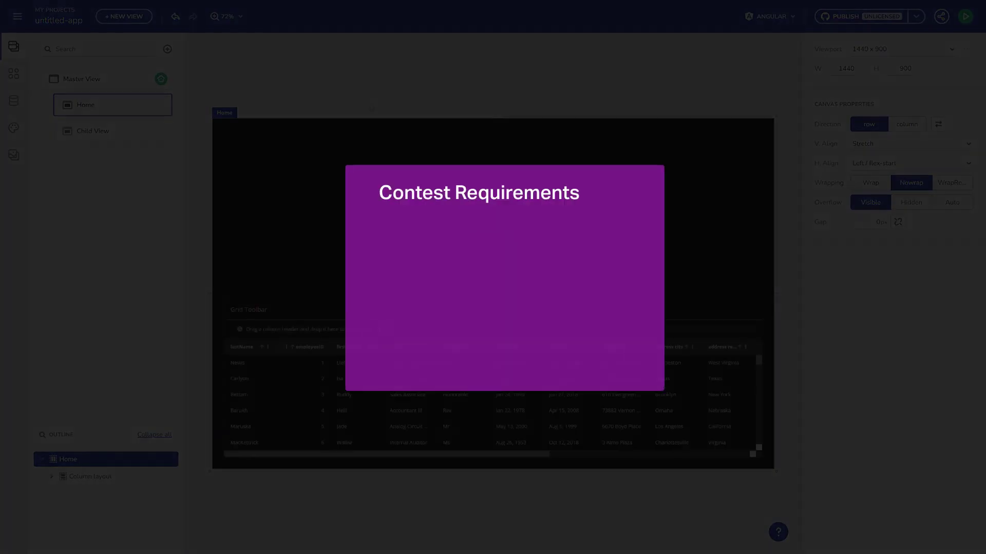
- Change the Master View navigation bar title to 'Contest App'
click(107, 85)
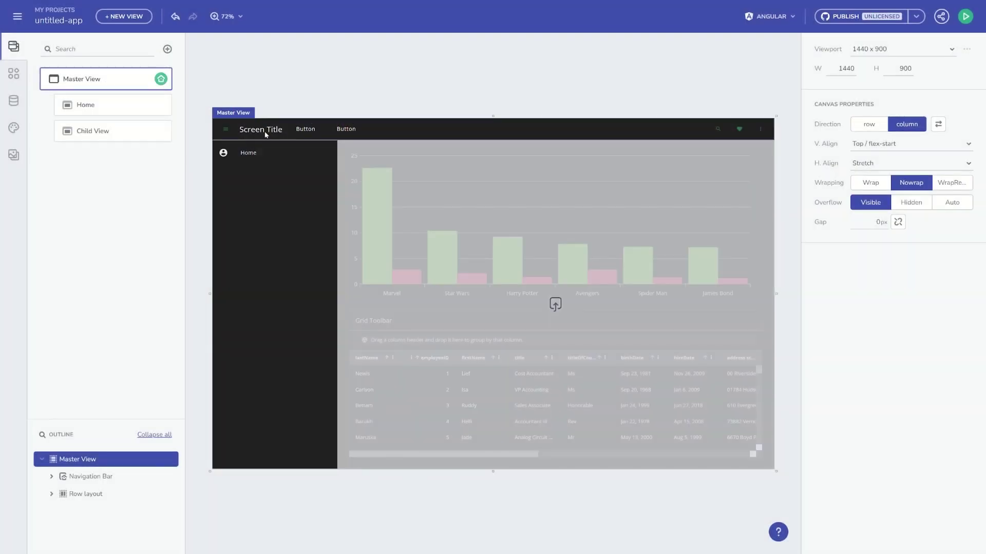
click(263, 131)
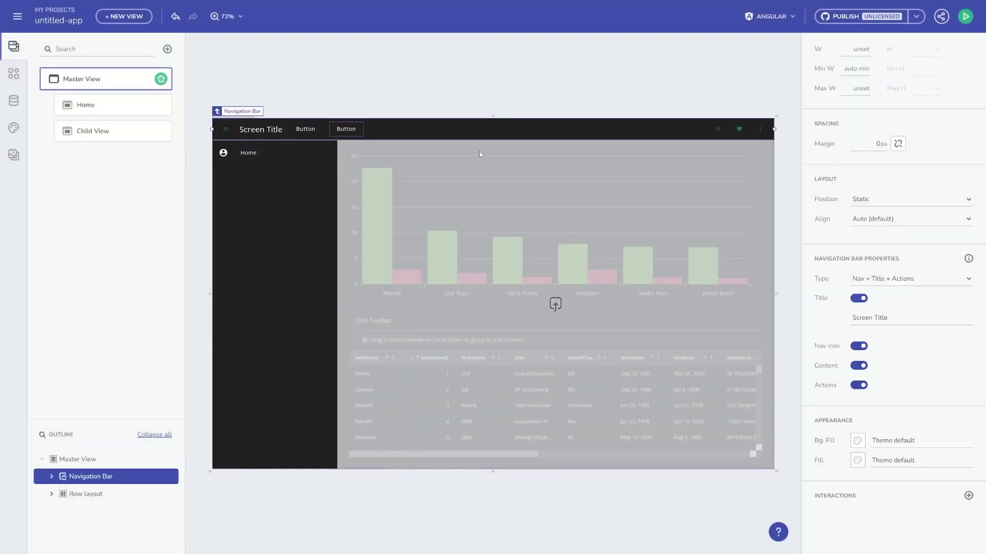
click(888, 318)
text(Contest App)
- Duplicate the Home drawer item as Reveal Dashboard and choose its Navigate to view
click(248, 152)
click(341, 169)
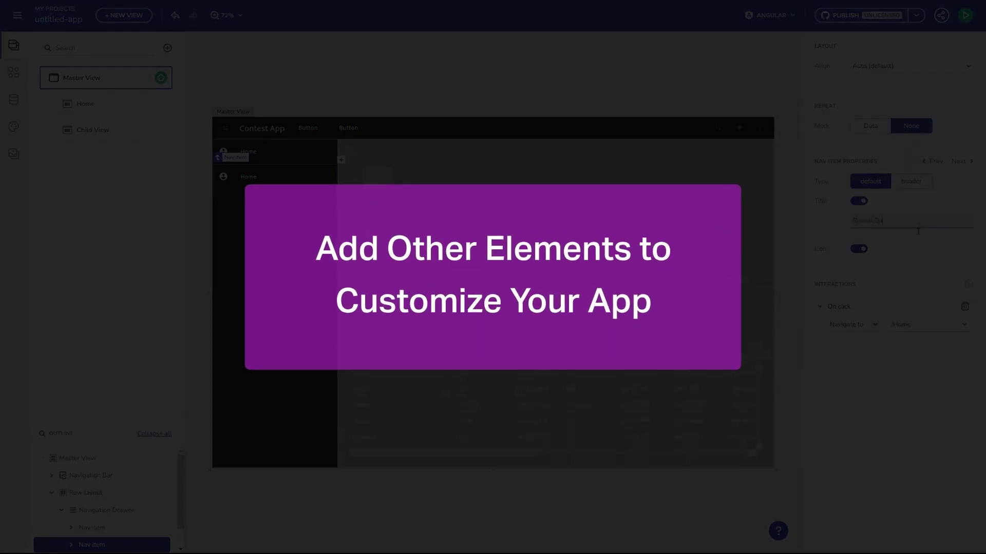
click(914, 329)
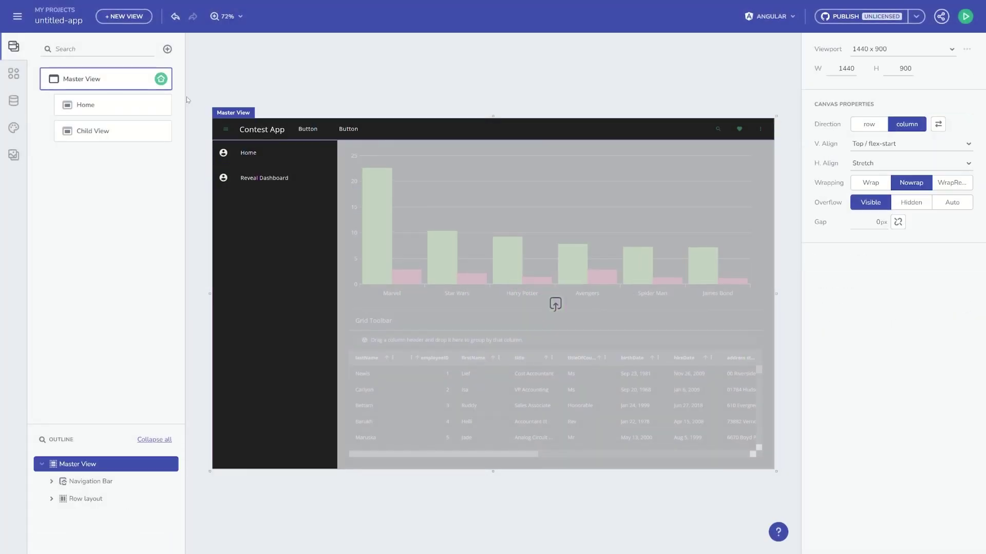
- Rename the project to 'My Contest App' and share its preview link as an X post
click(64, 26)
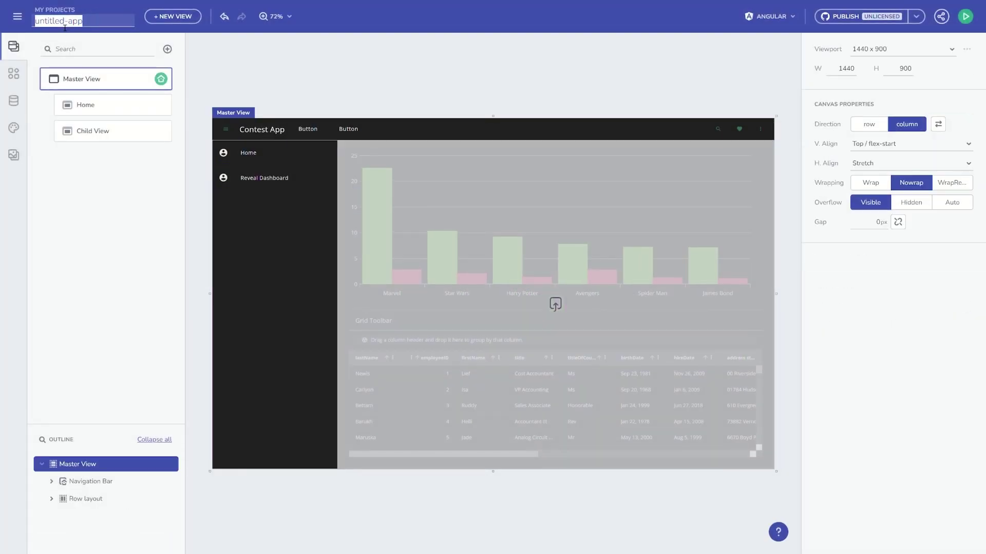
text(My Contest App)
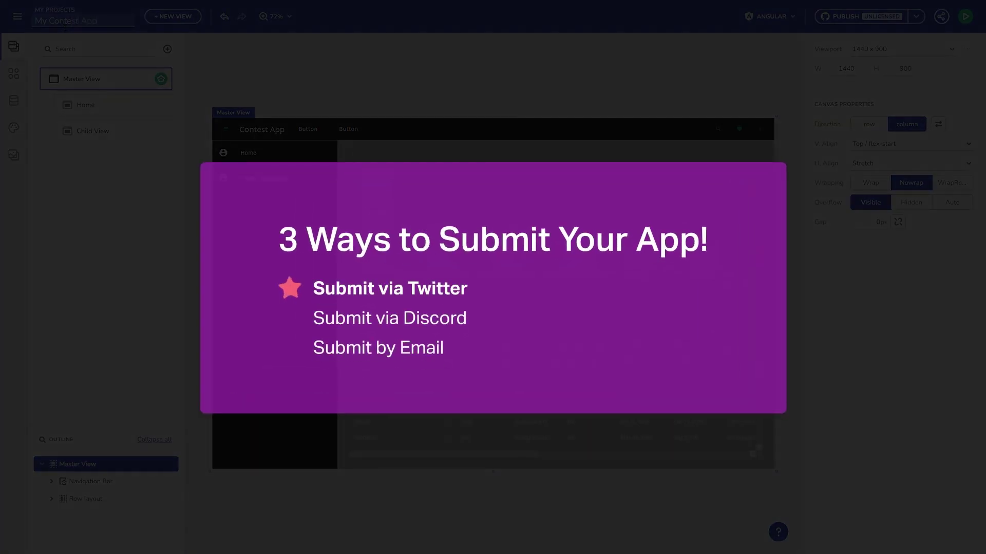
key(Return)
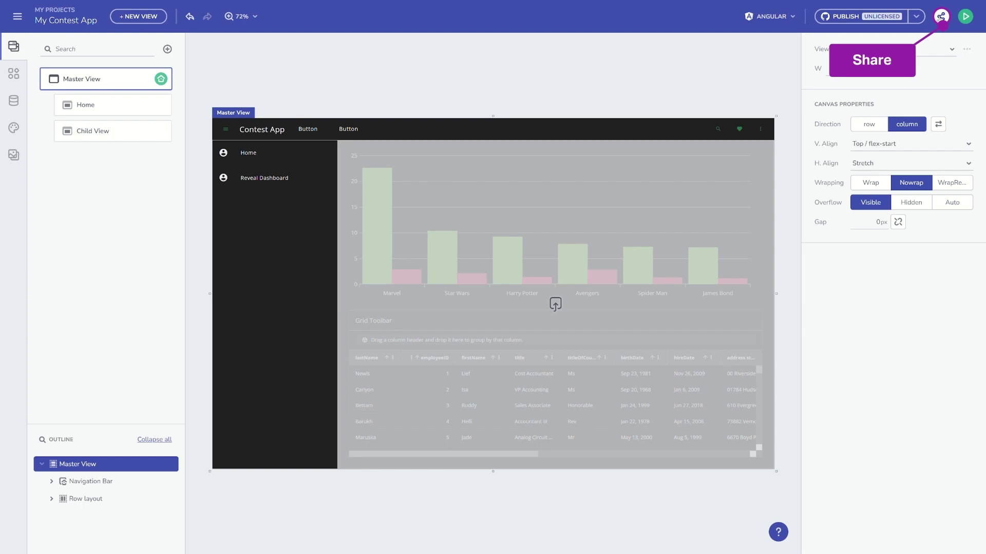
click(940, 17)
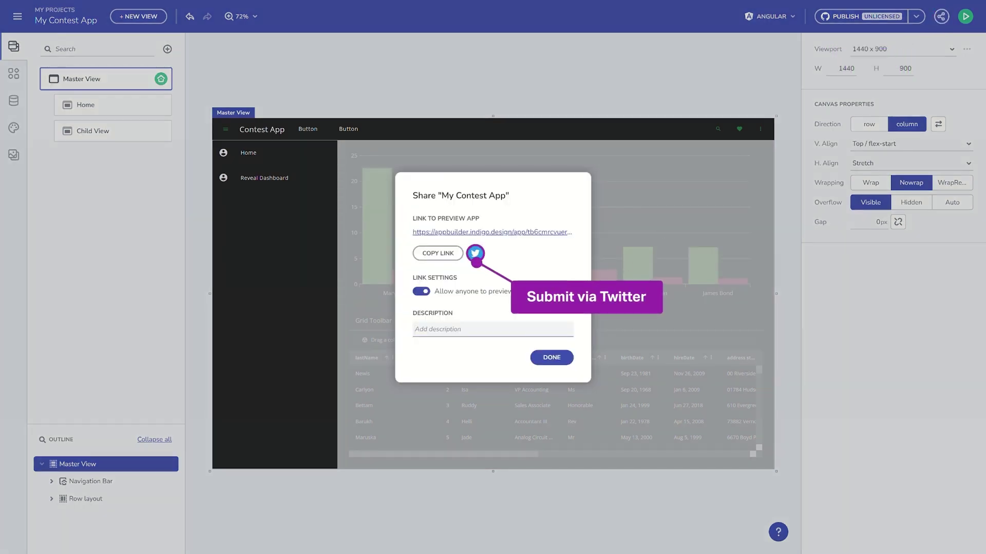
click(475, 253)
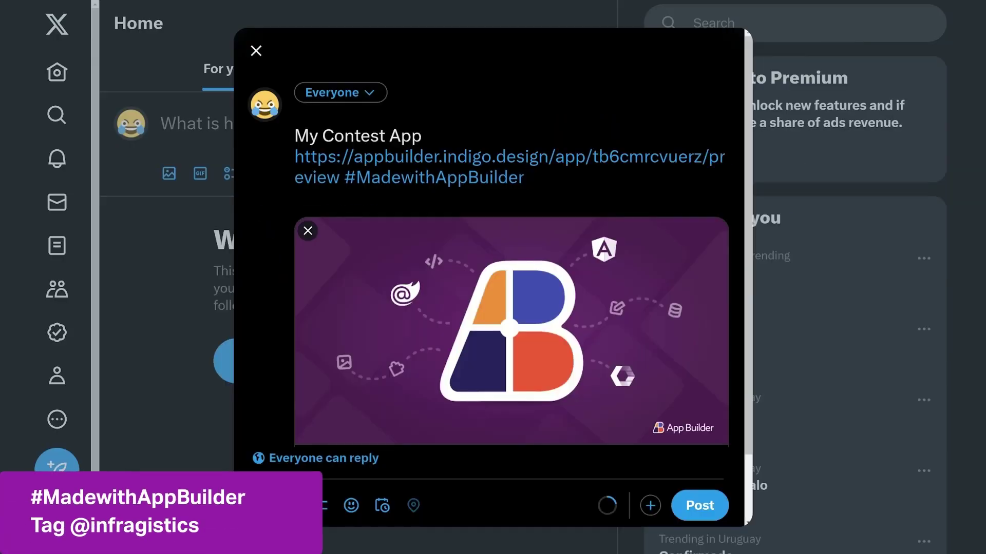
text(@infragistics)
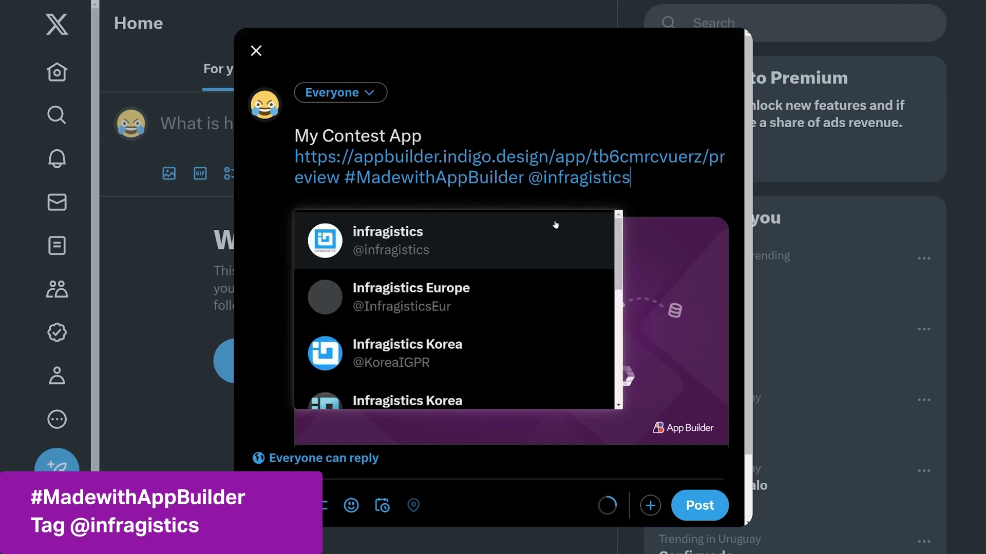
click(549, 223)
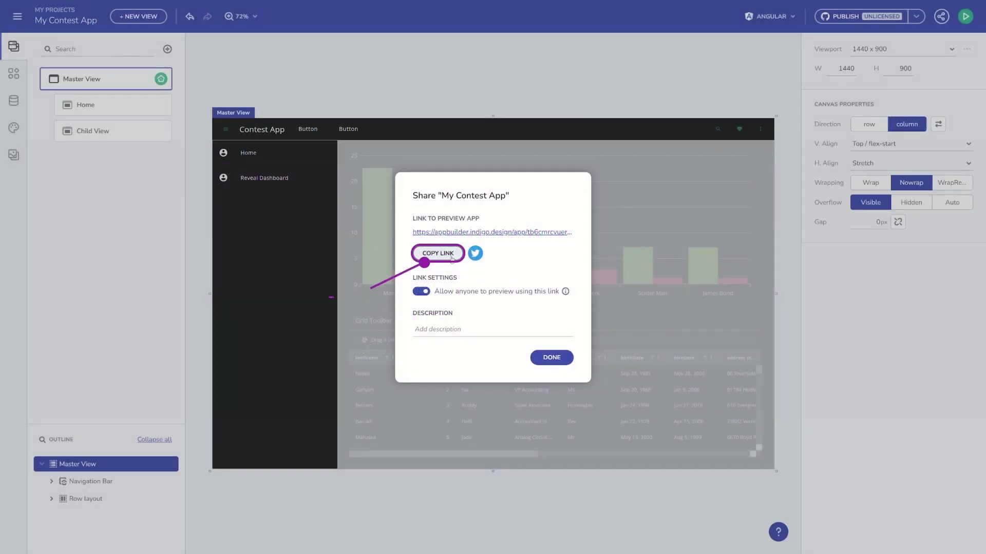
- Post the copied preview link plus the entrant's full name in #app-builder-contest
click(438, 253)
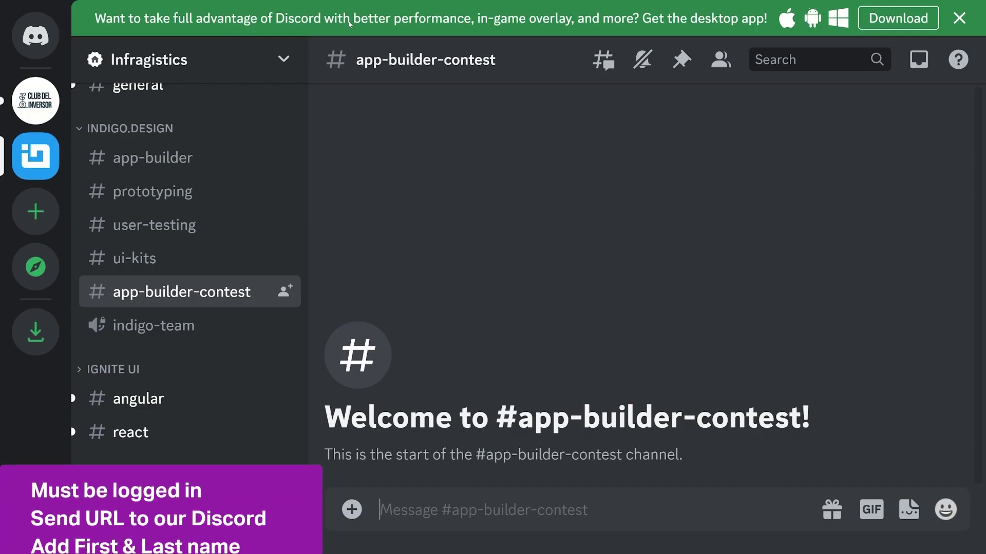
key(ctrl+v)
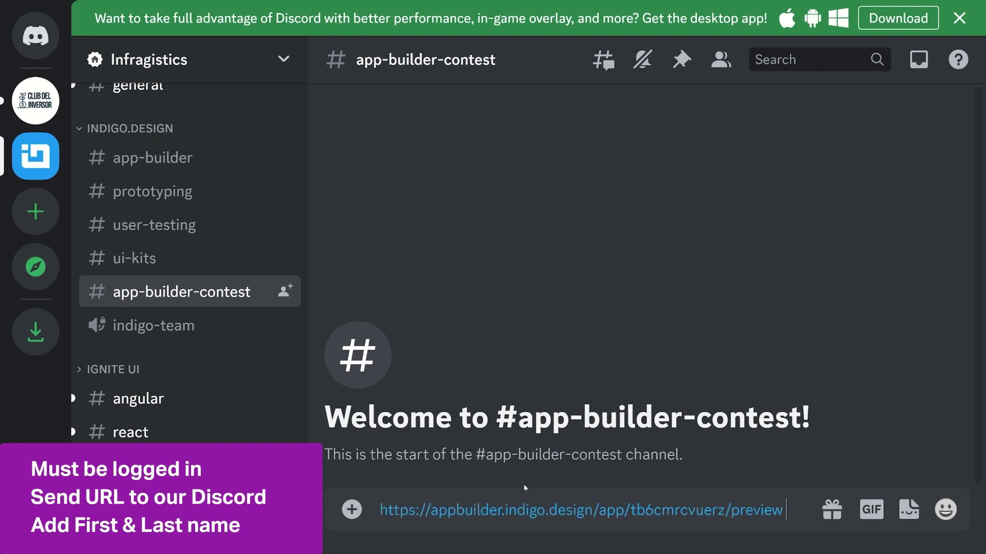
key(shift+Return)
key(Return)
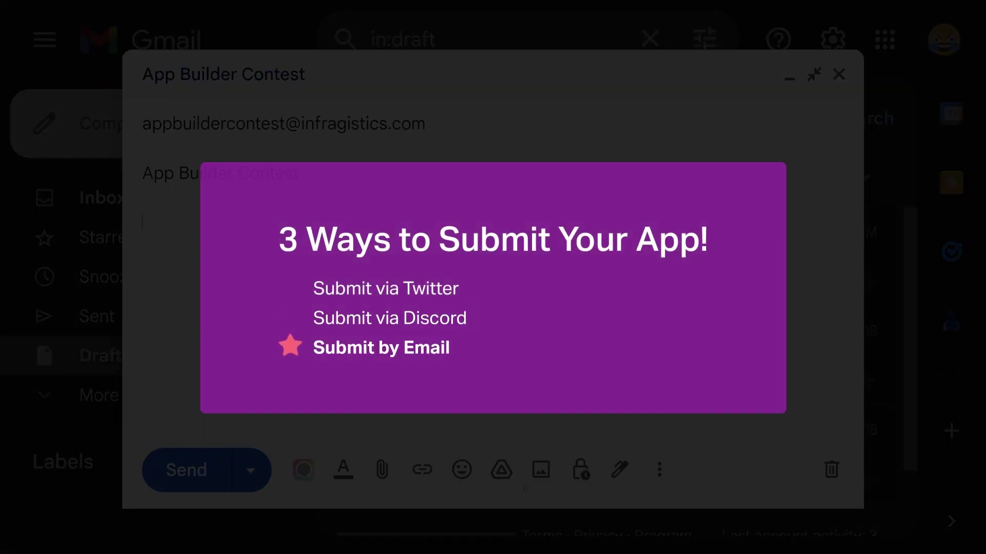
- Add the preview link and the entrant's full name to the App Builder Contest email body
key(ctrl+v)
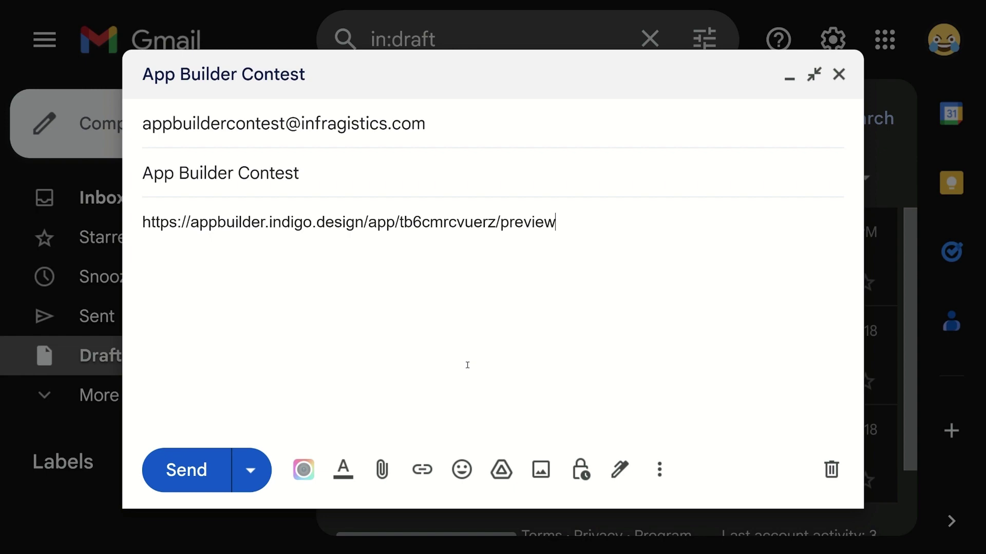
key(Return)
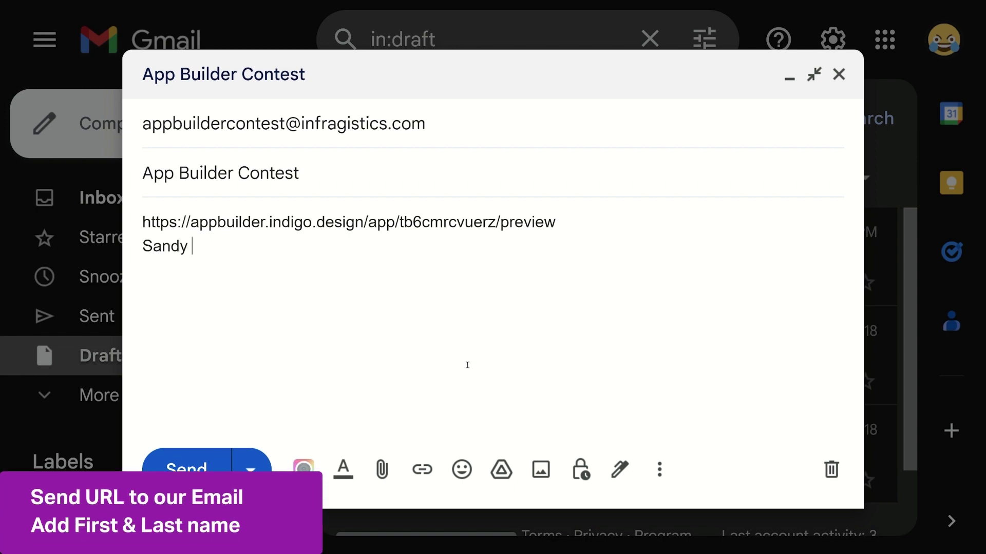
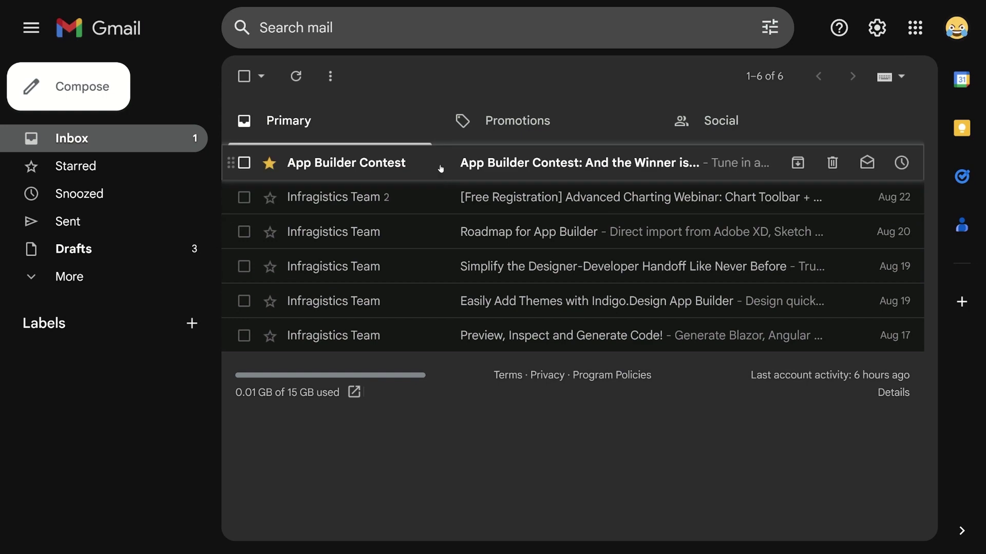
- Read the 'App Builder Contest: And the Winner is…' email, then go to My projects in App Builder
click(439, 165)
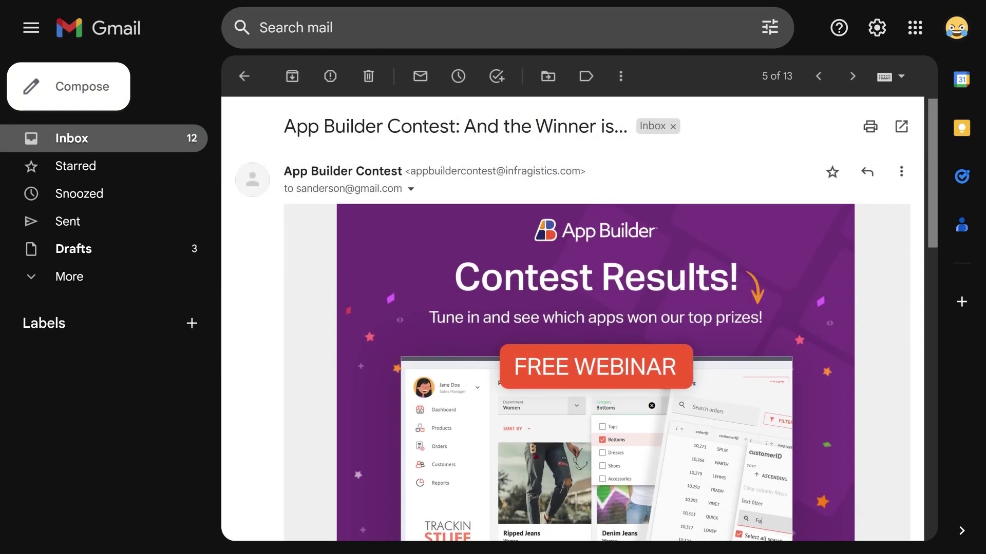
scroll(596, 319, down, 3)
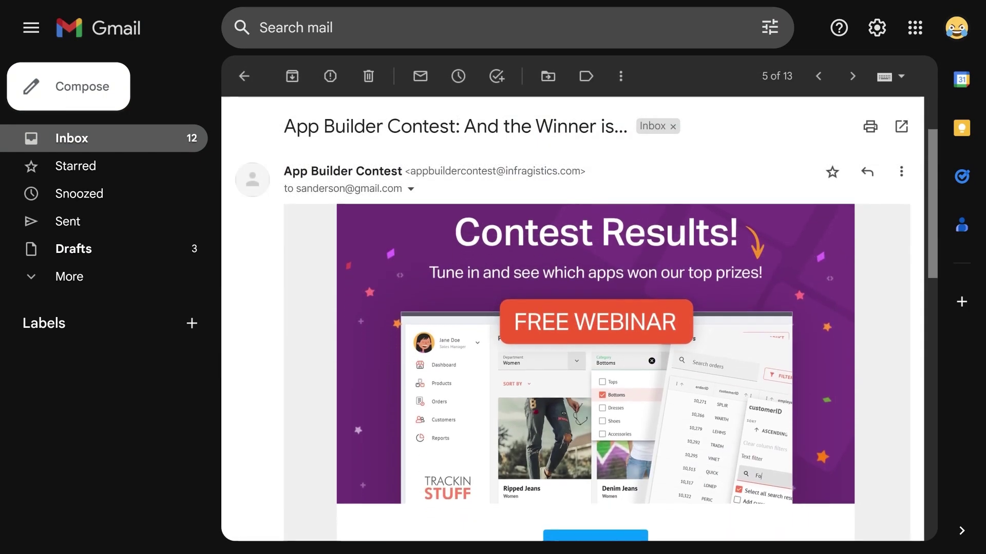
scroll(596, 370, down, 5)
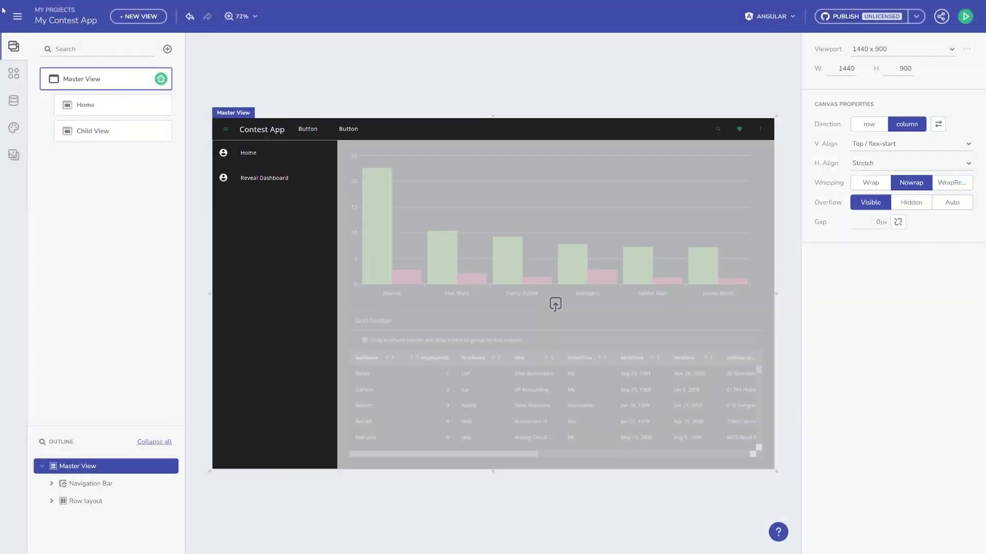
click(17, 17)
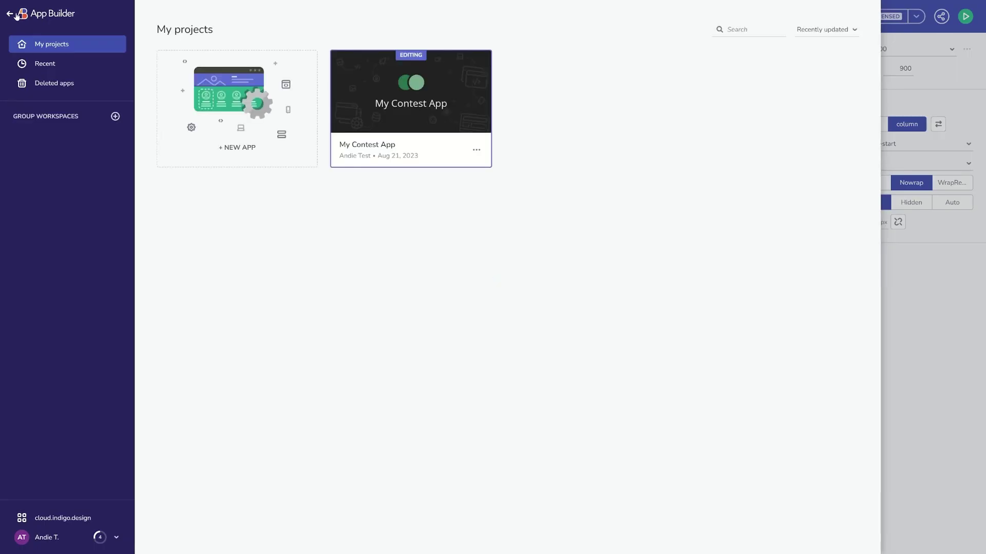